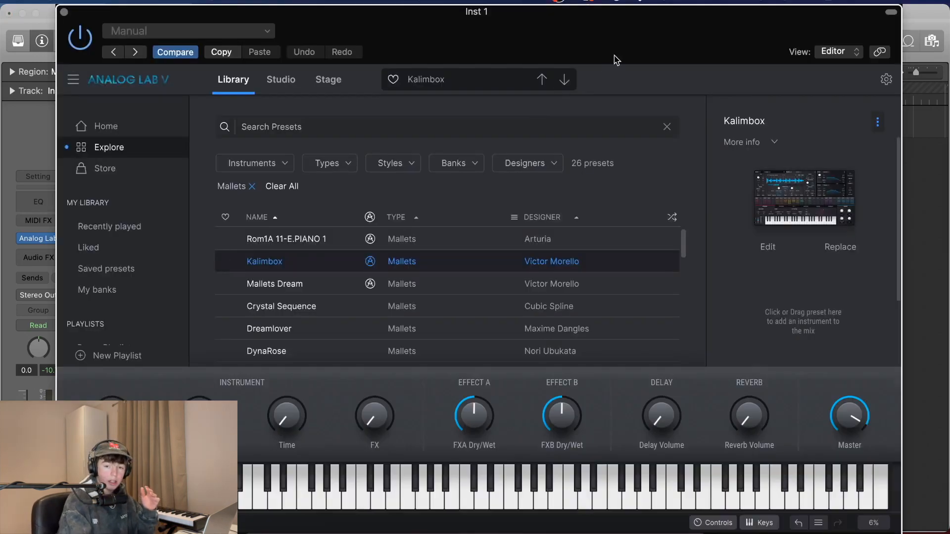
# - Close the Analog Lab window and record a melody on the Inst 1 track over bars 1–4
pyautogui.click(64, 12)
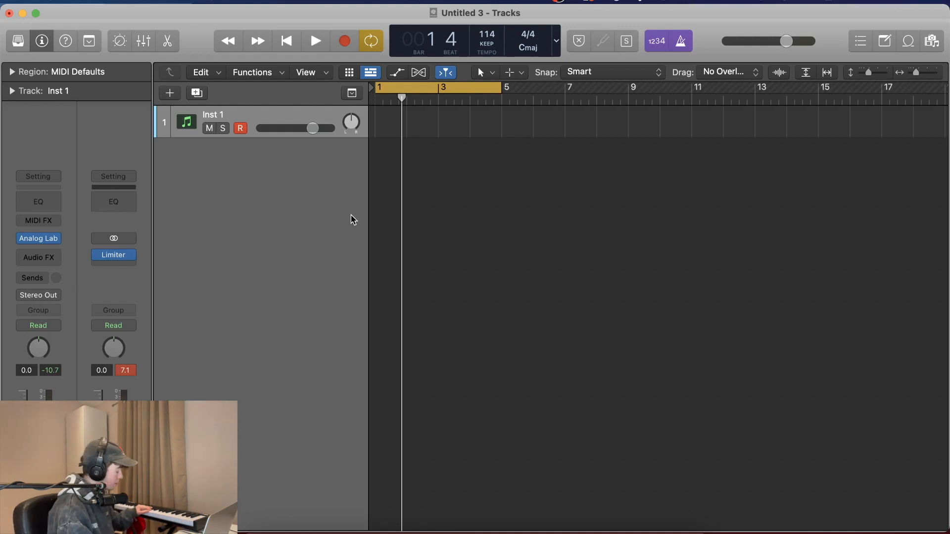
pyautogui.press('r')
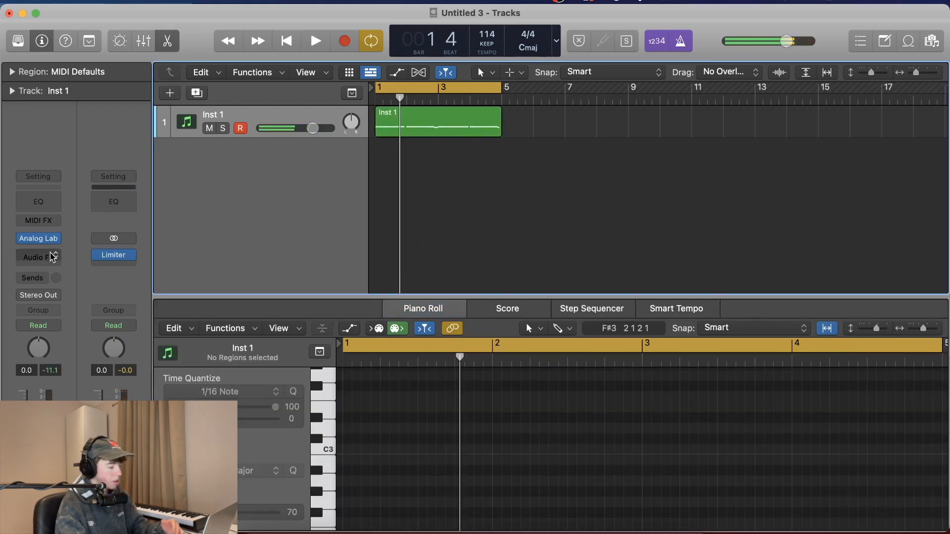
# - Insert the stereo RC-20 Retro Color effect on the Inst 1 track and raise its output width
pyautogui.click(52, 257)
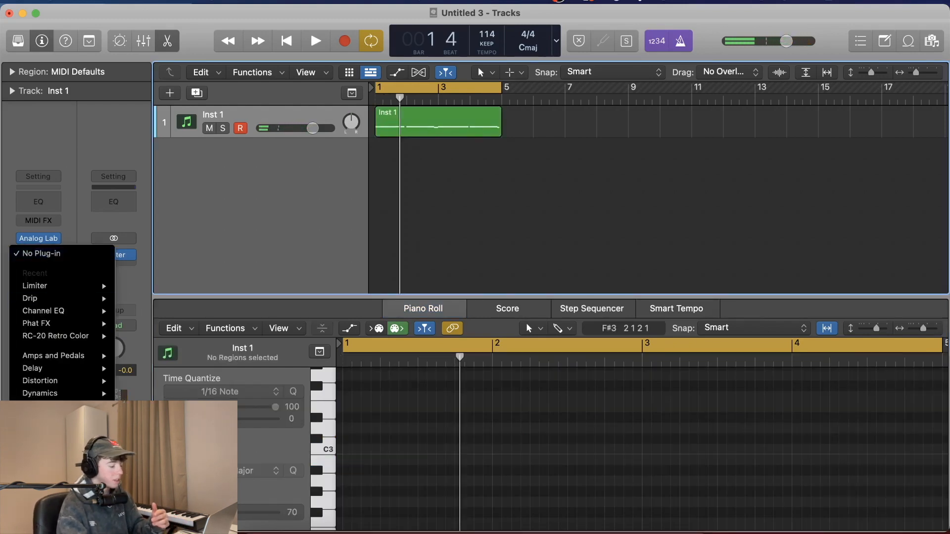
pyautogui.moveTo(43, 519)
pyautogui.moveTo(144, 518)
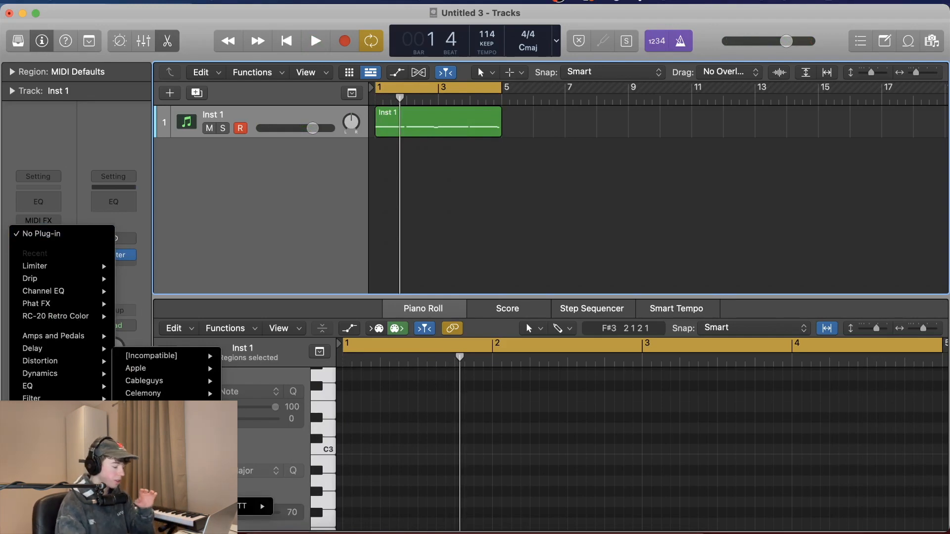
pyautogui.moveTo(271, 519)
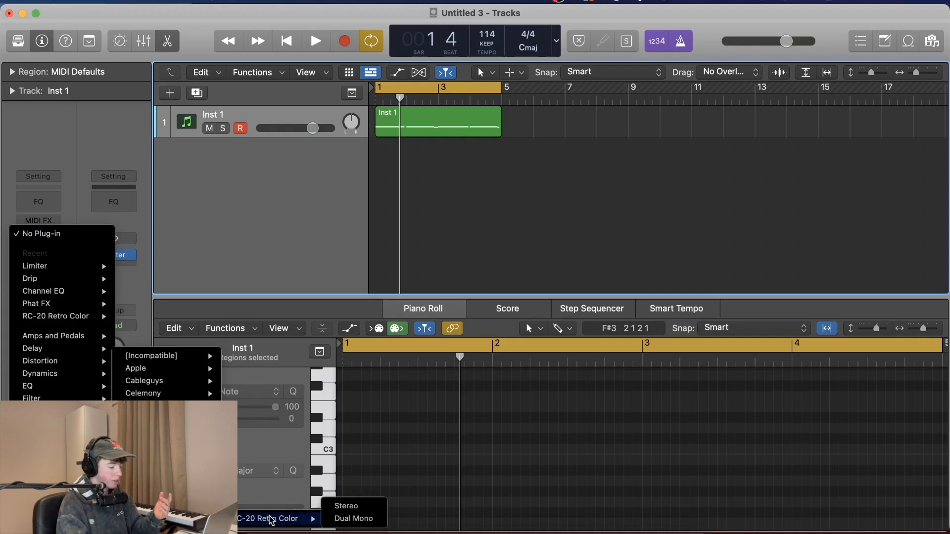
pyautogui.click(346, 507)
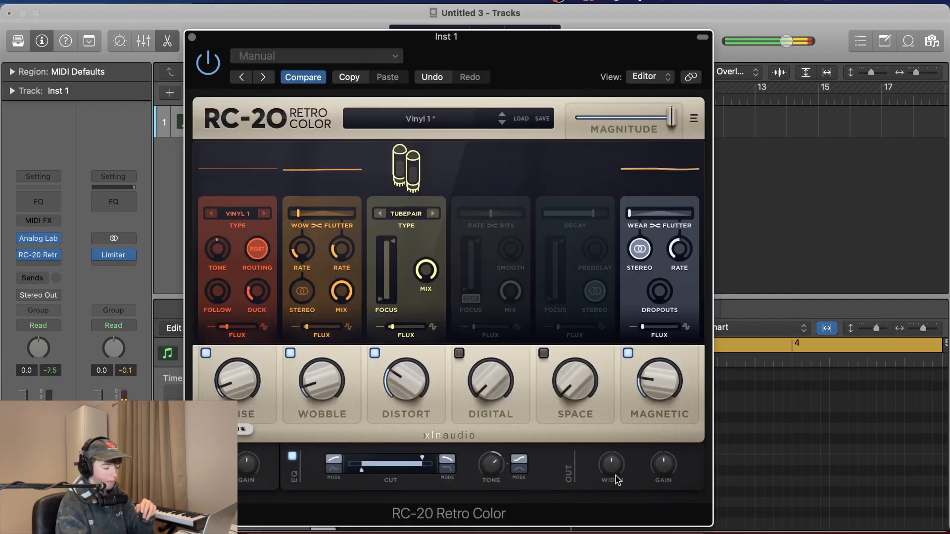
pyautogui.moveTo(617, 480); pyautogui.dragTo(610, 434)
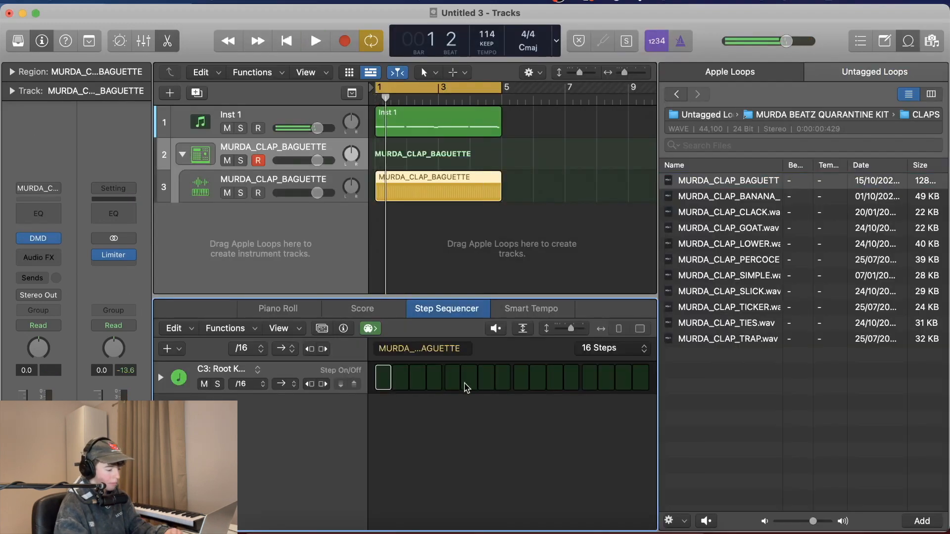
# - Turn on steps 5 and 13 in the MURDA_CLAP_BAGUETTE pattern and play it back
pyautogui.click(452, 377)
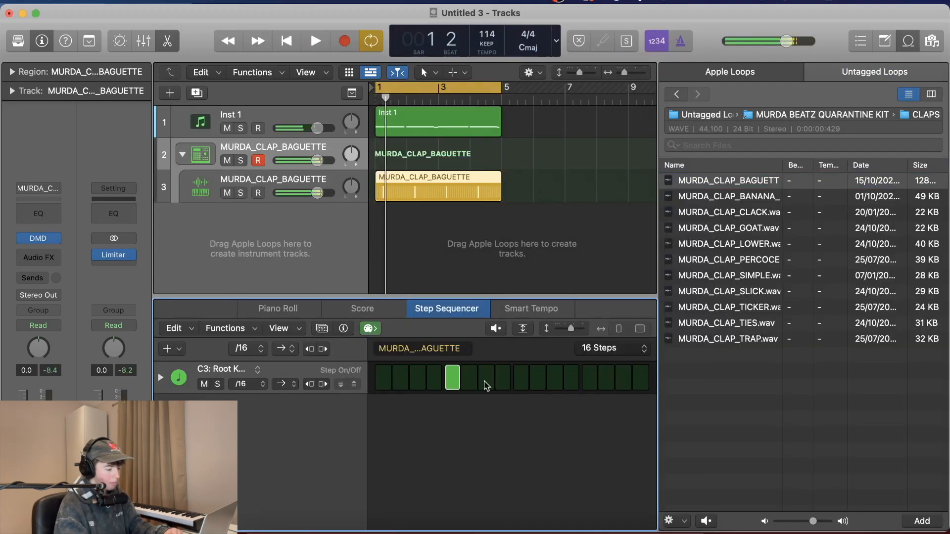
pyautogui.click(590, 377)
pyautogui.press('space')
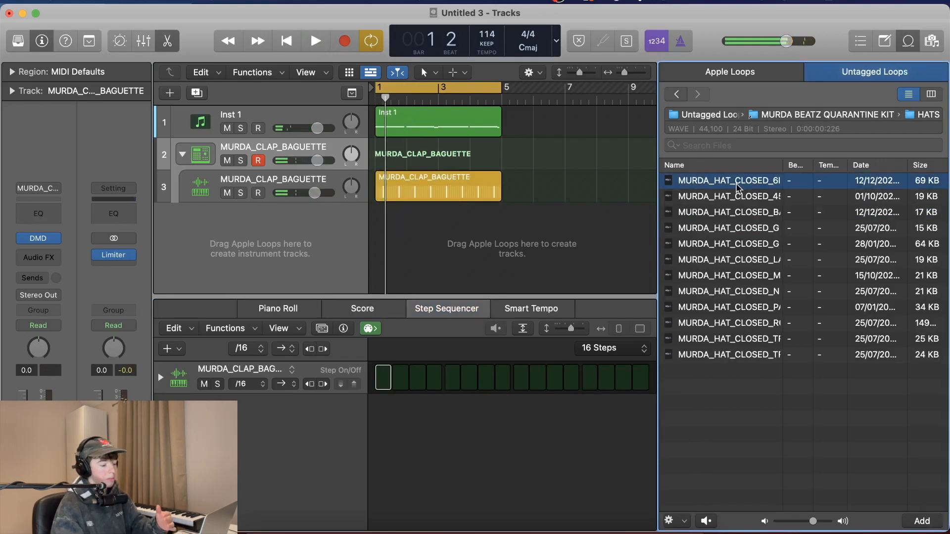
# - Choose the MURDA_HAT_CLOSED_PATEK sample for the drum machine track, create a pattern region for it and hide the browser
pyautogui.press('Down')
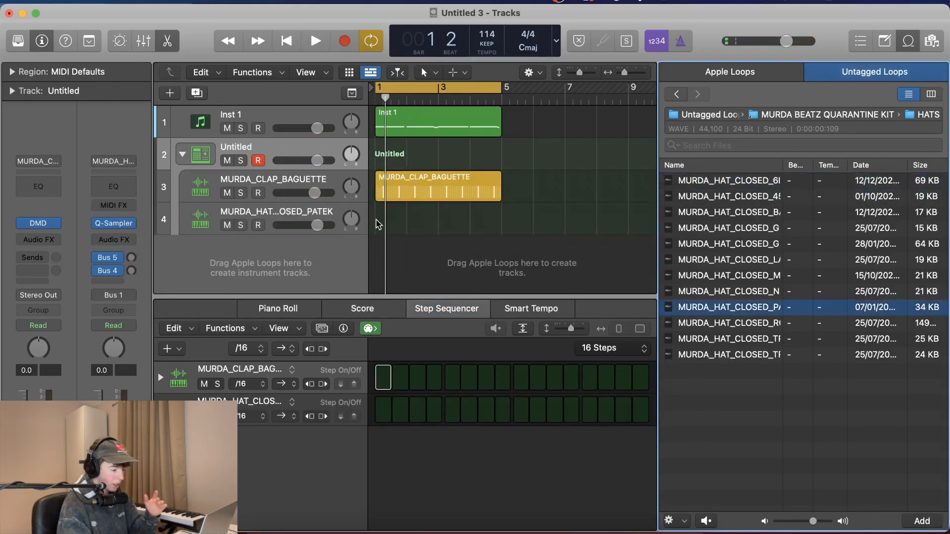
pyautogui.rightClick(377, 227)
pyautogui.click(408, 243)
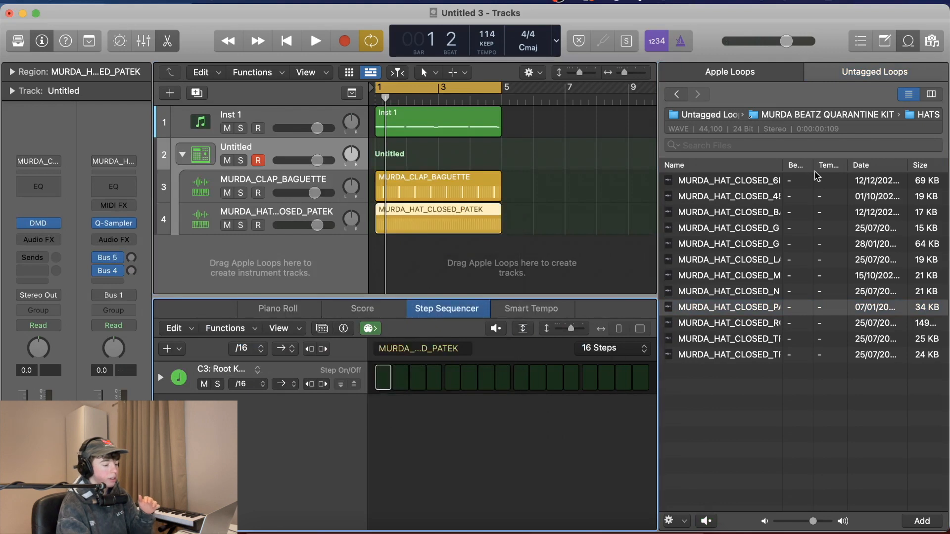
pyautogui.press('f')
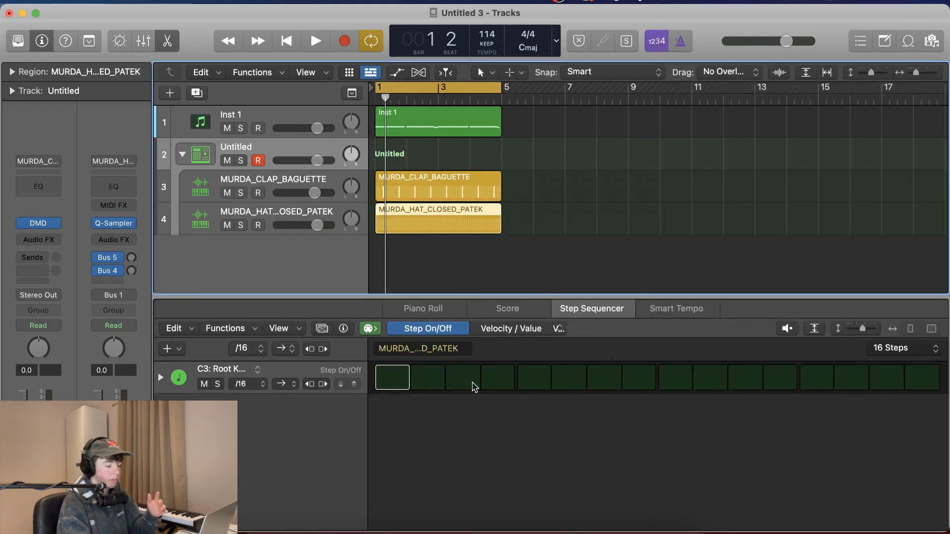
# - Turn on every second step of the 16-step closed hi-hat pattern, starting with step 1
pyautogui.click(393, 377)
pyautogui.click(463, 378)
pyautogui.click(534, 377)
pyautogui.click(604, 377)
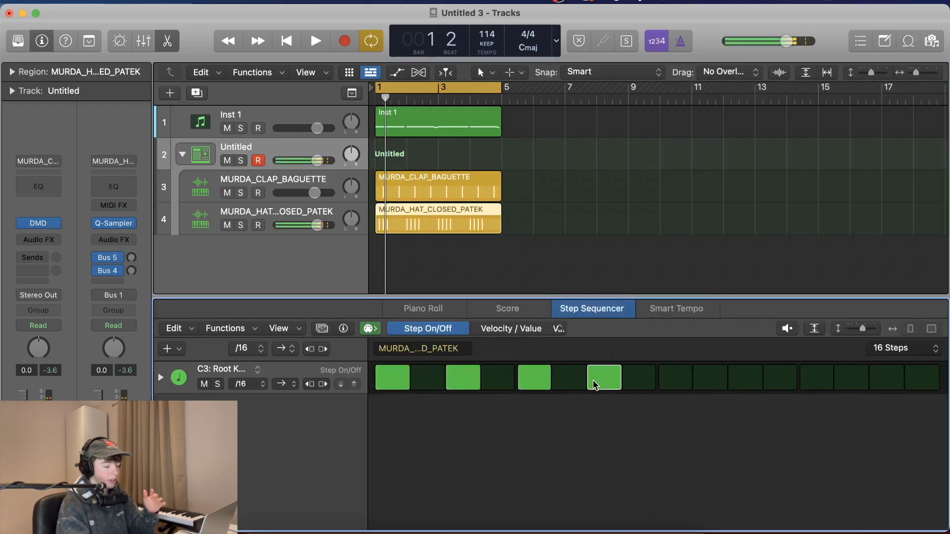
pyautogui.click(675, 377)
pyautogui.click(745, 377)
pyautogui.click(816, 377)
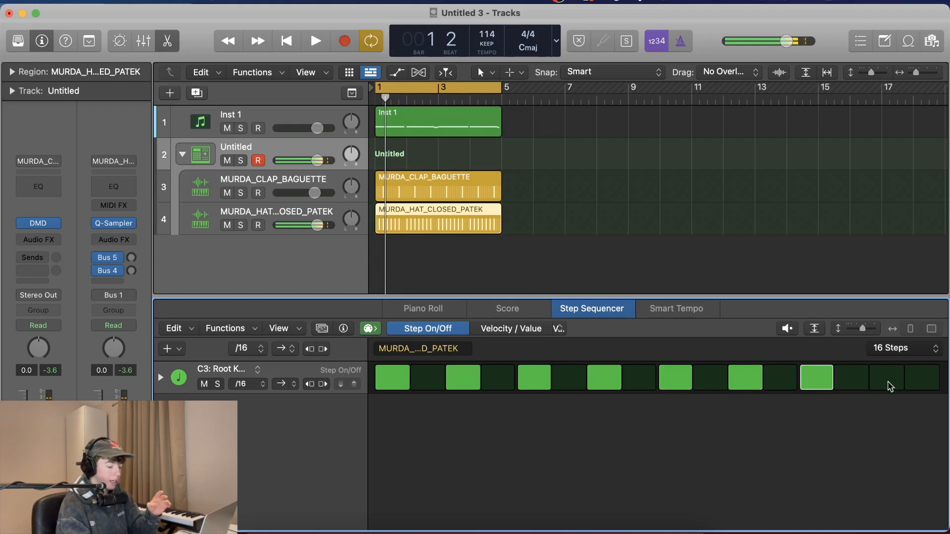
pyautogui.click(888, 383)
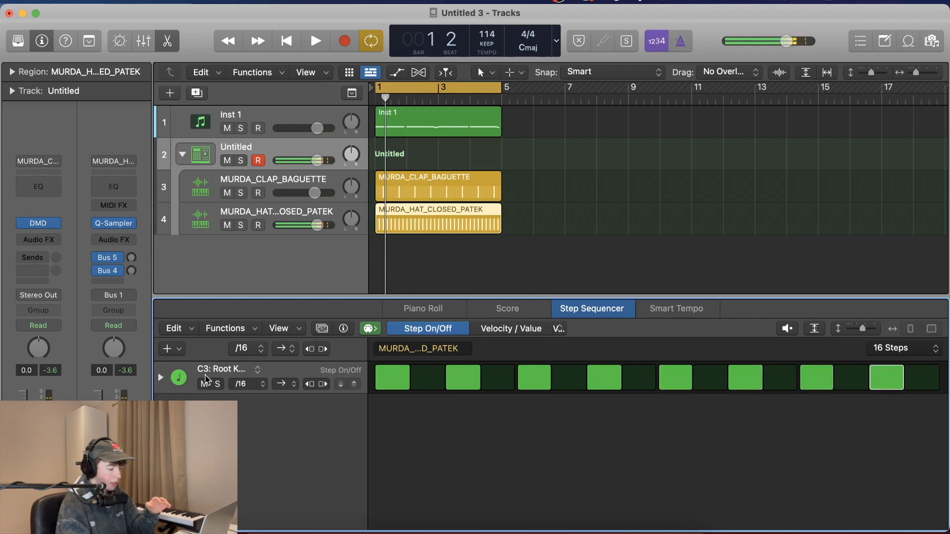
# - Expand the hi-hat row to show its velocity and note repeat values, and turn off steps 5 and 13
pyautogui.click(160, 377)
pyautogui.click(534, 378)
pyautogui.click(762, 384)
pyautogui.click(761, 385)
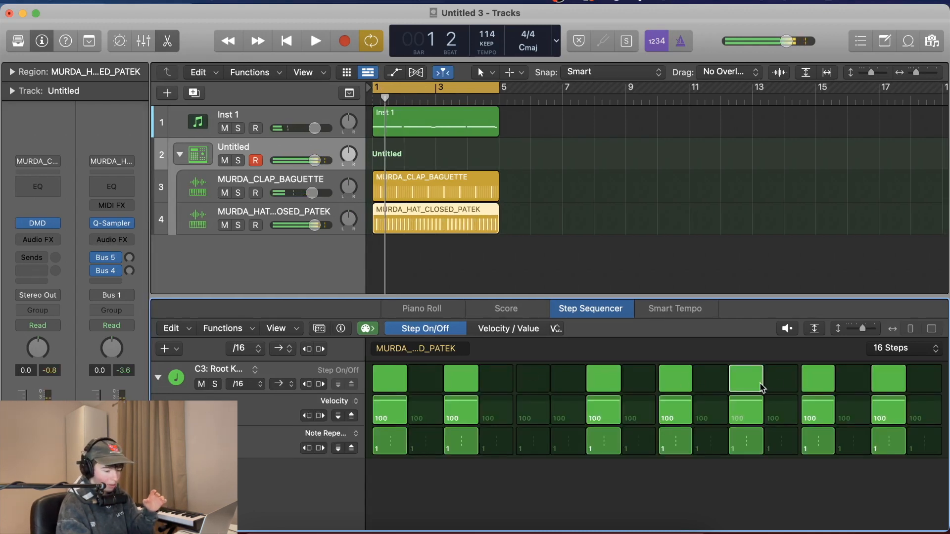
pyautogui.click(814, 379)
# - Set the hi-hat velocities to 69 on step 3, 80 on step 7, 71 on step 11 and 83 on step 15
pyautogui.moveTo(468, 414); pyautogui.dragTo(466, 412)
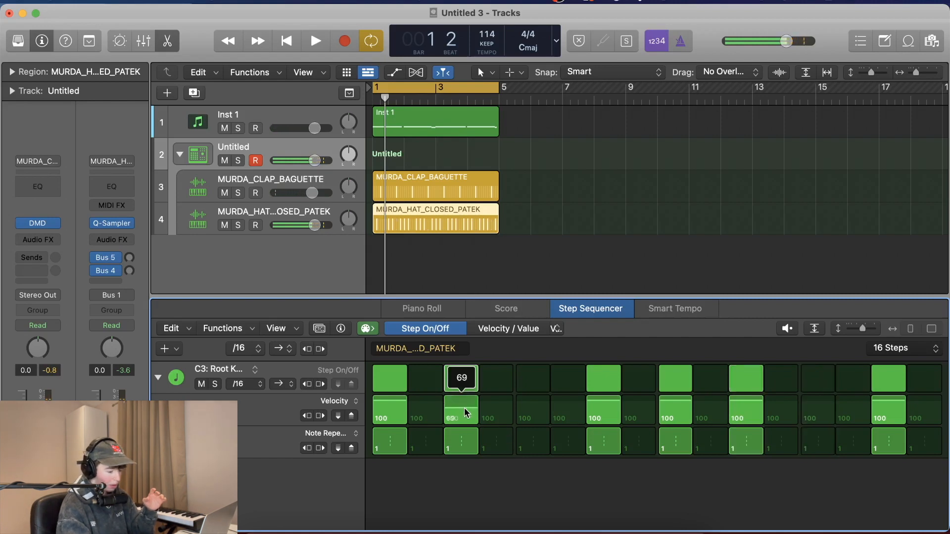
pyautogui.click(599, 406)
pyautogui.moveTo(600, 407); pyautogui.dragTo(600, 405)
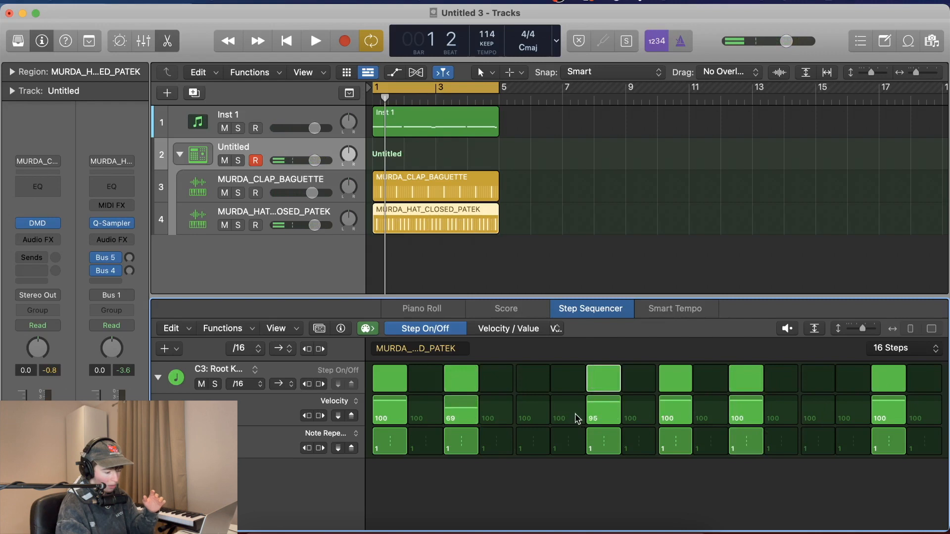
pyautogui.press('space')
pyautogui.moveTo(577, 418); pyautogui.dragTo(895, 404)
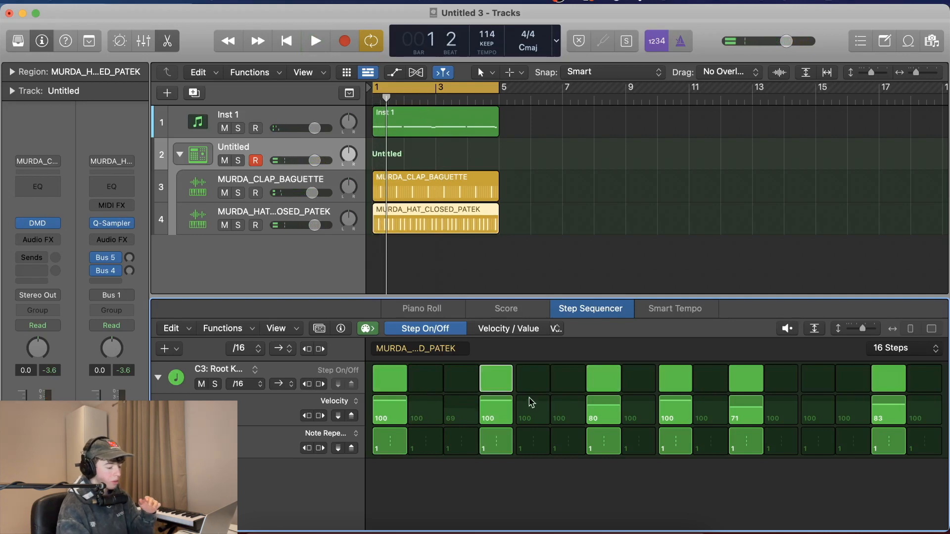
# - Move the hi-hat hit on step 3 to step 4 and turn off step 9 while playing the beat
pyautogui.press('space')
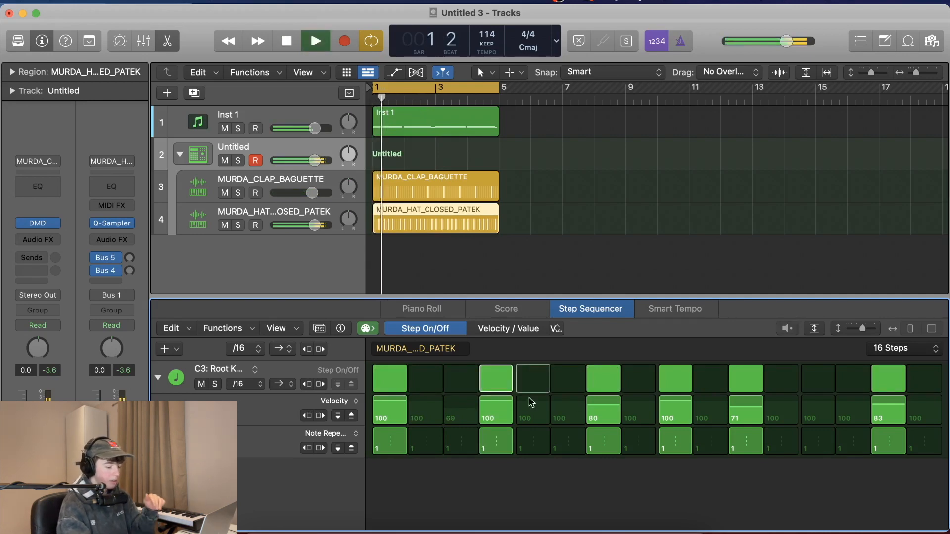
pyautogui.click(679, 377)
pyautogui.press('space')
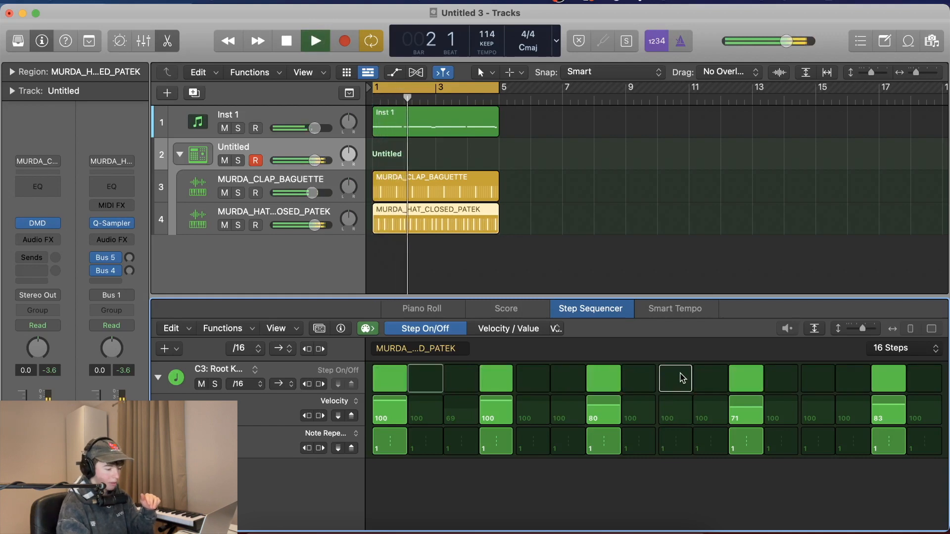
pyautogui.press('space')
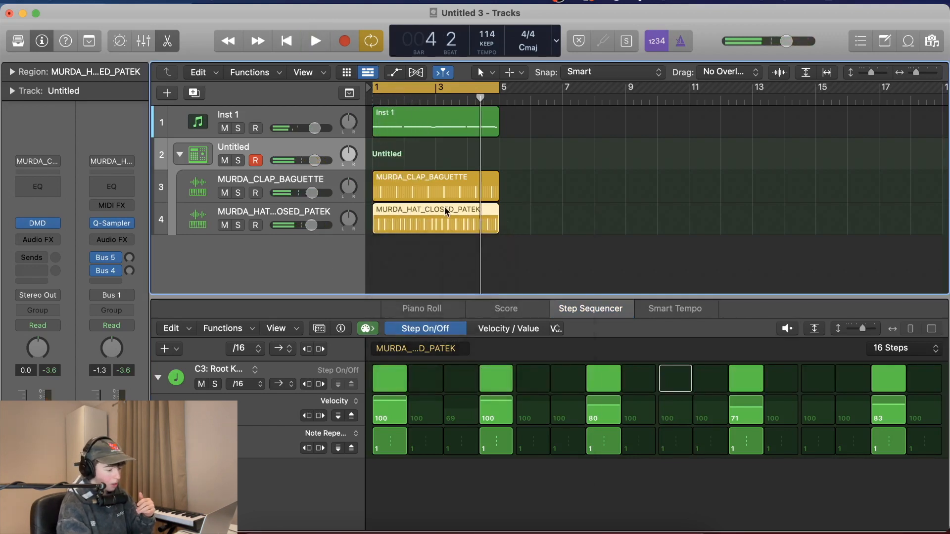
# - Convert the closed hi-hat pattern to a MIDI region and add rolls of short C3 notes in bar 1 and just before bar 3
pyautogui.rightClick(444, 206)
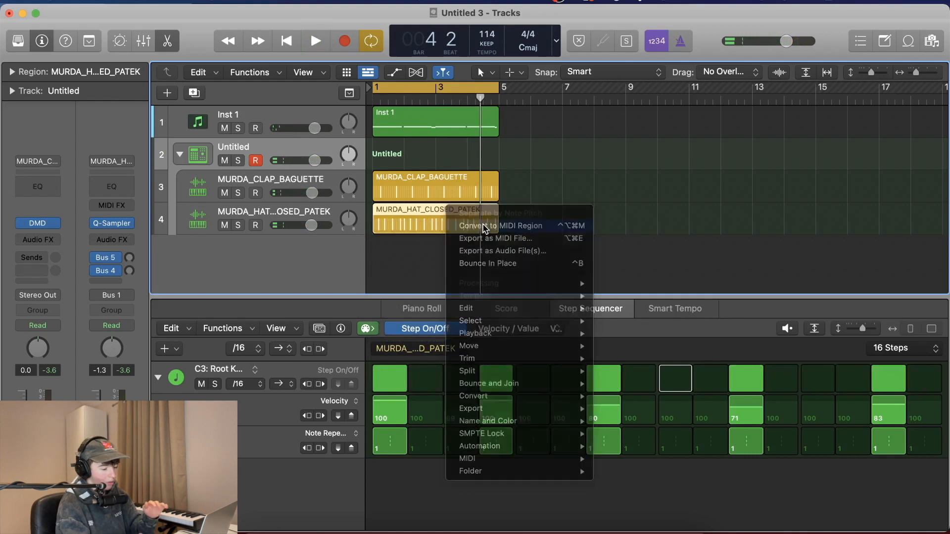
pyautogui.click(483, 227)
pyautogui.press('space')
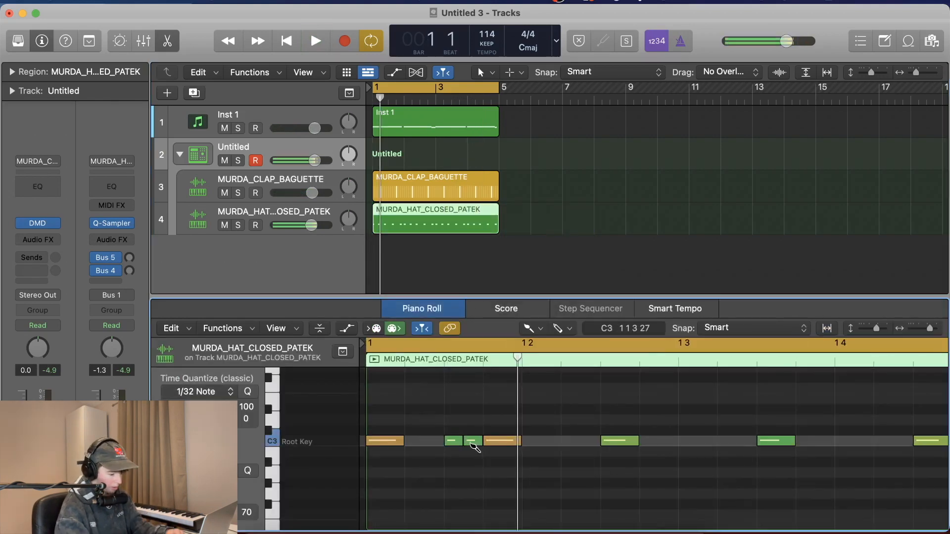
pyautogui.press('space')
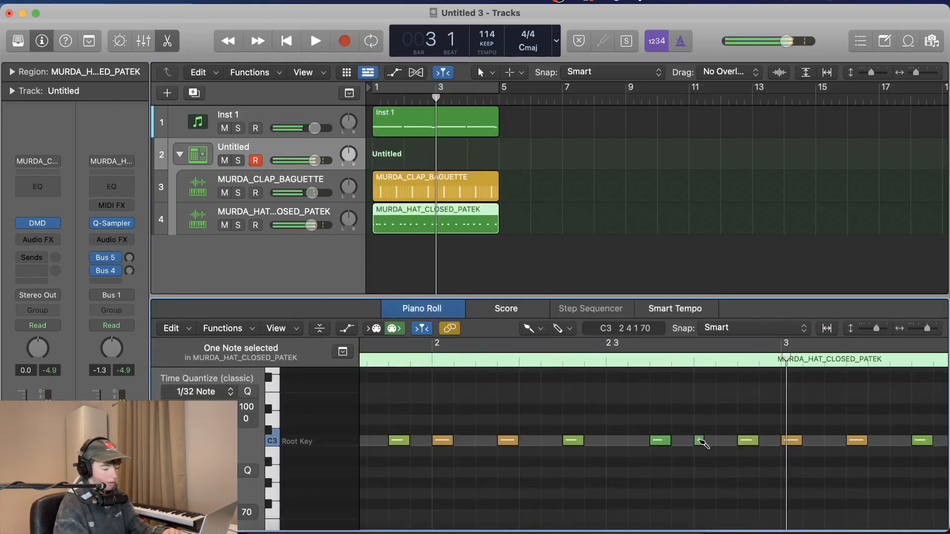
pyautogui.click(731, 440)
pyautogui.press('space')
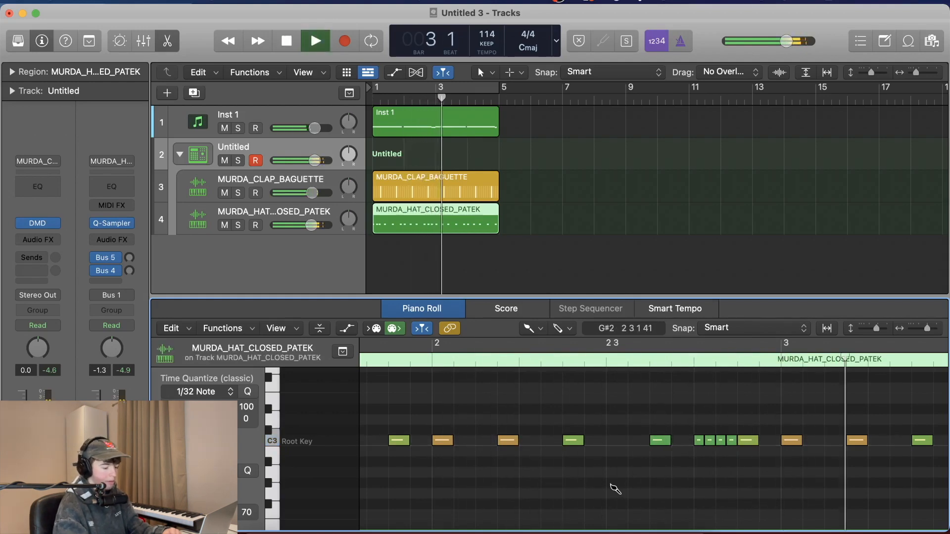
# - Split the hi-hat region at bar 3, replace its second half with a joined copy of the first, and turn cycle playback on
pyautogui.press('space')
pyautogui.click(435, 99)
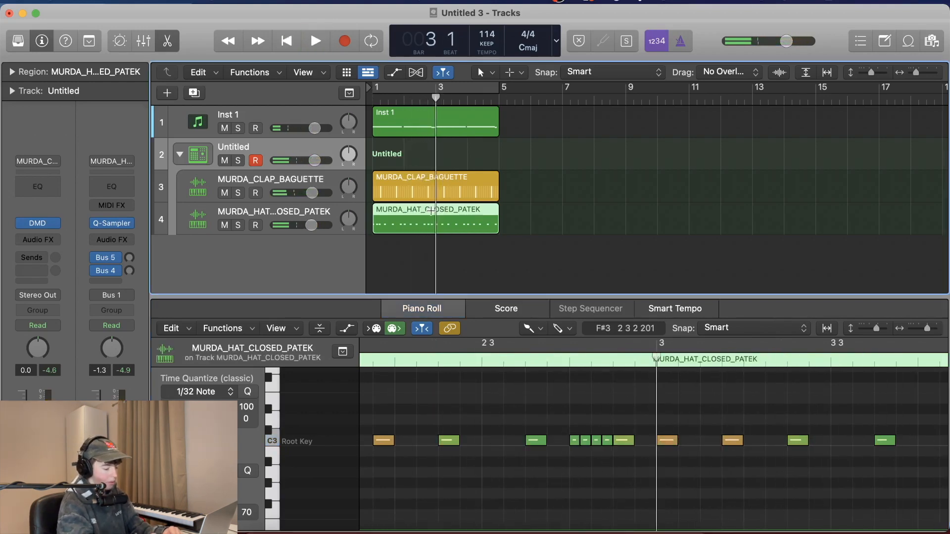
pyautogui.press('super+t')
pyautogui.moveTo(419, 214); pyautogui.dragTo(483, 213)
pyautogui.press('super+j')
pyautogui.press('space')
pyautogui.click(642, 220)
pyautogui.press('c')
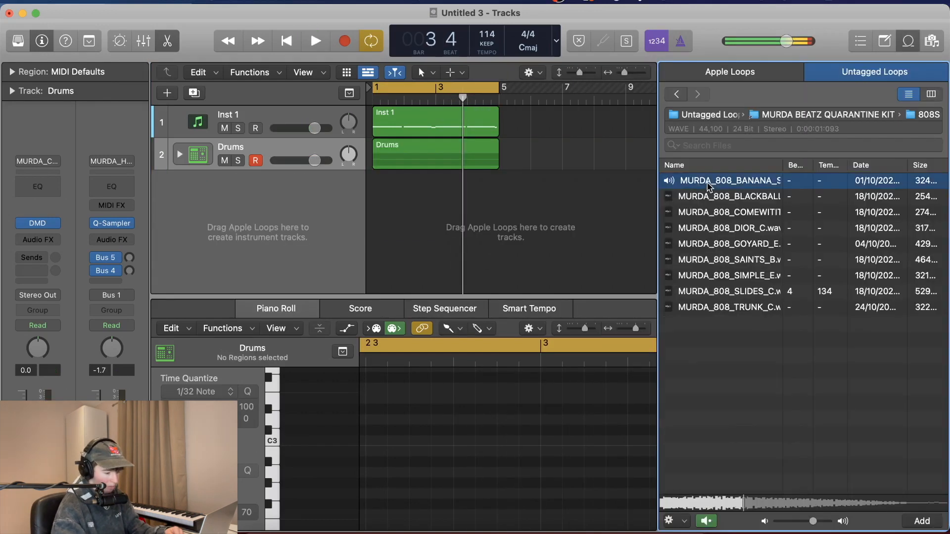
# - Audition the 808 samples and add MURDA_808_BANANA_SPLIT_C# as a new Quick Sampler track below the drums
pyautogui.press('Down')
pyautogui.click(708, 182)
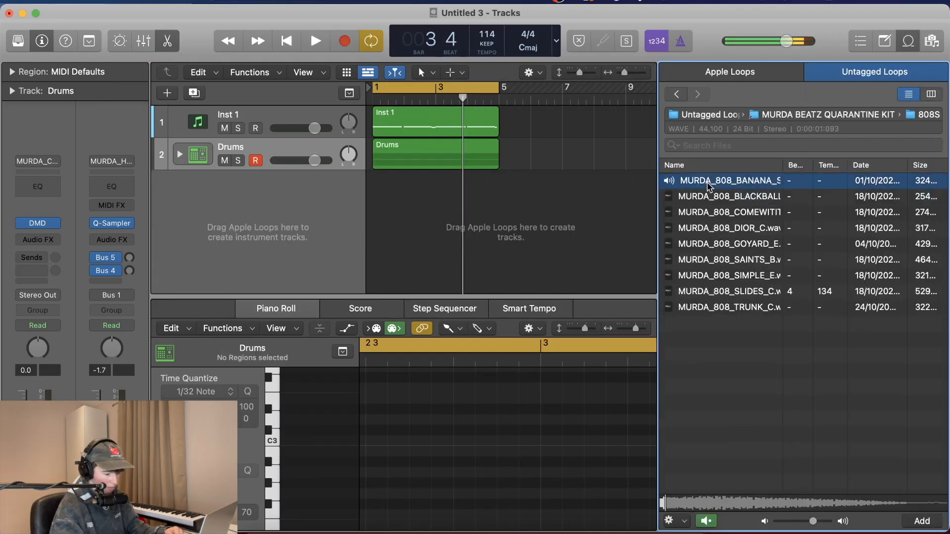
pyautogui.moveTo(709, 182); pyautogui.dragTo(346, 187)
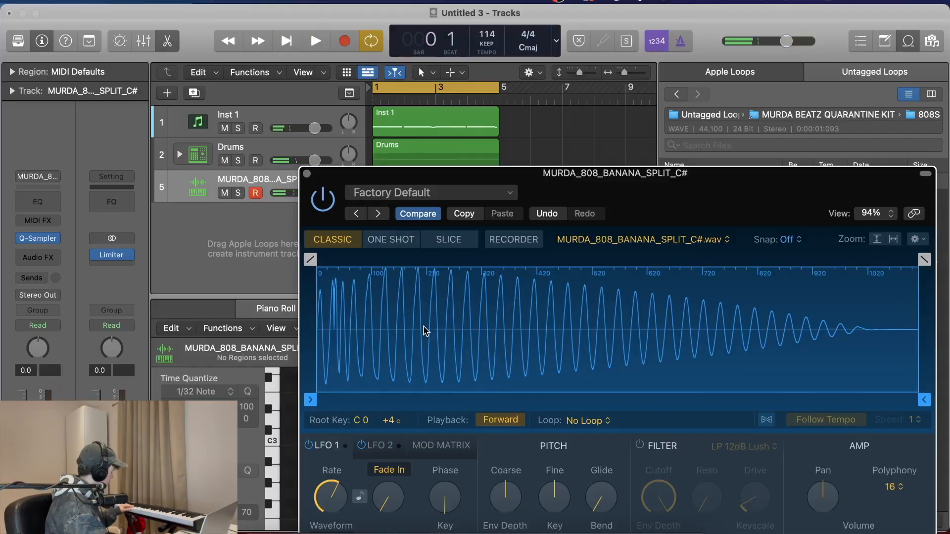
# - Play back the 808 bass part, review its notes and slightly lower the 808 track's volume
pyautogui.press('space')
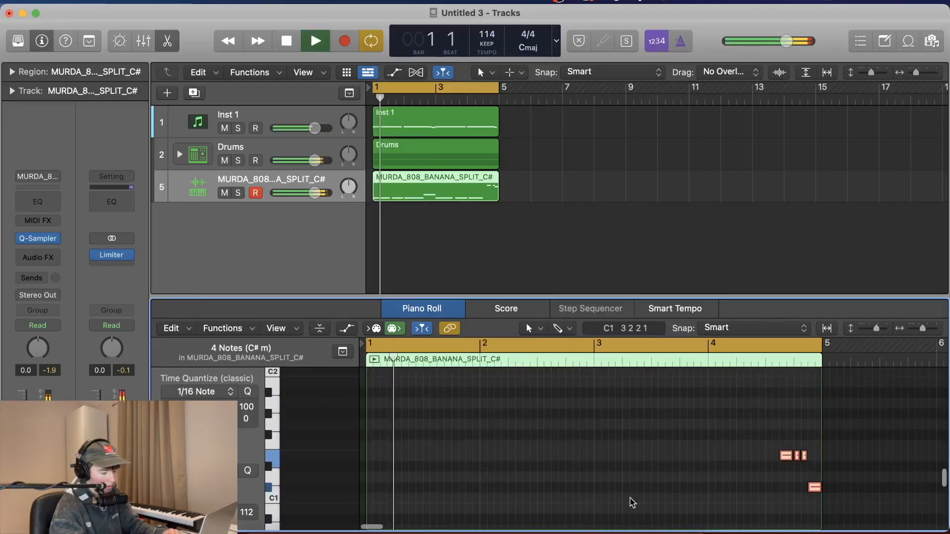
pyautogui.scroll(2, 631, 502)
pyautogui.scroll(1, 632, 502)
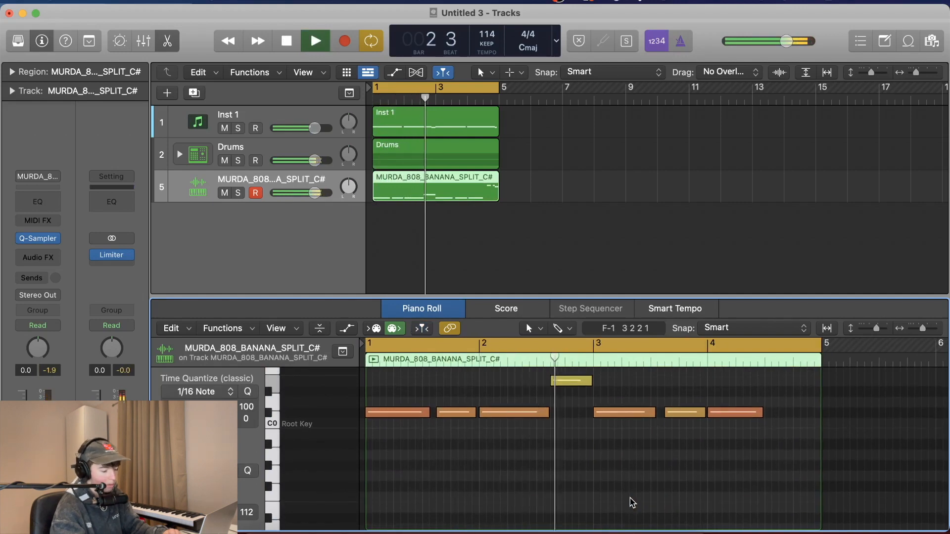
pyautogui.moveTo(314, 192); pyautogui.dragTo(313, 192)
pyautogui.scroll(2, 593, 385)
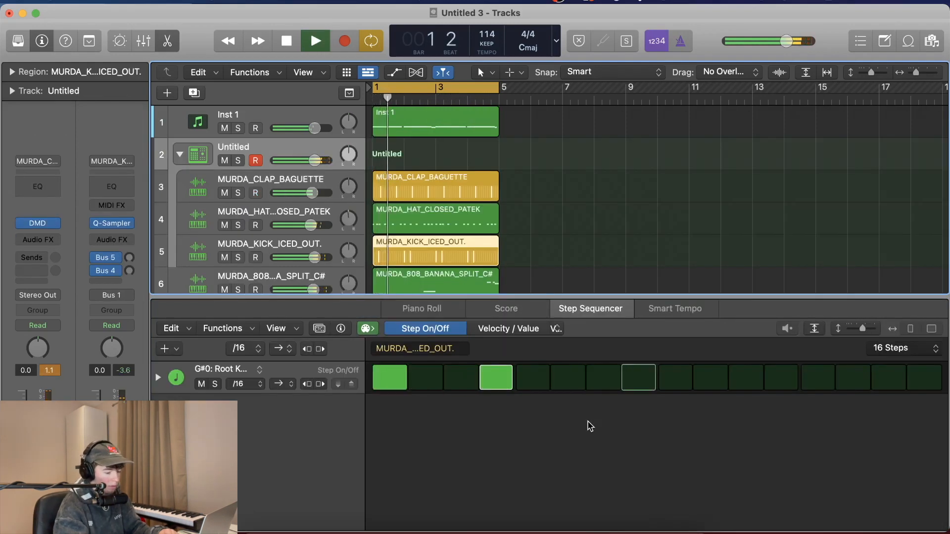
# - Complete the MURDA_KICK_ICED_OUT. pattern with a hit on step 11, extended to 32 steps with an extra hit on step 31
pyautogui.click(754, 382)
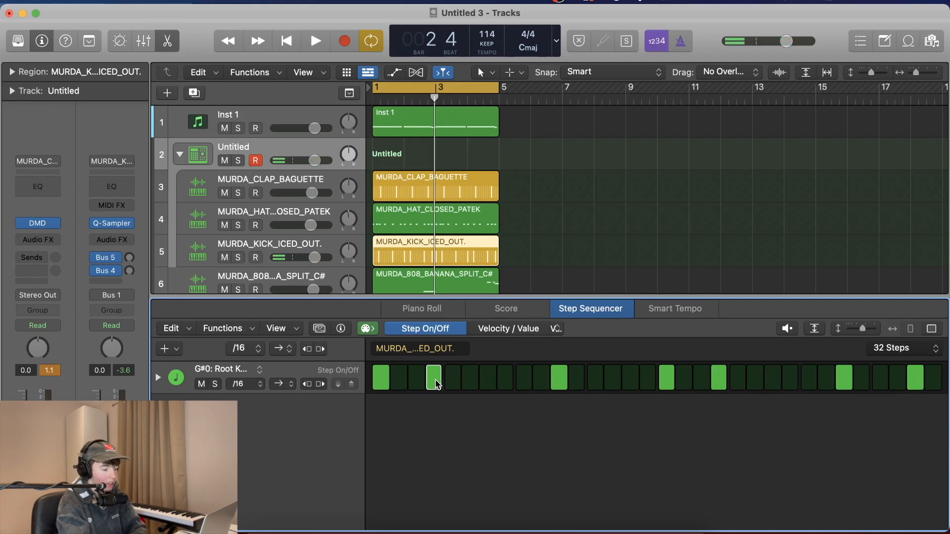
pyautogui.press('space')
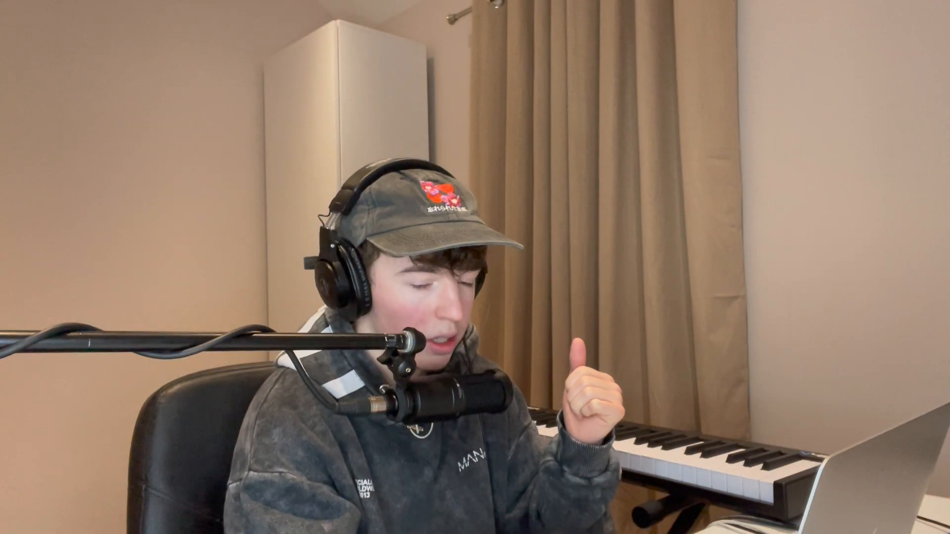
# - Add the OMGRONNY open hi-hat diamonds sample to the drum kit and lower its volume to -10.0 during playback
pyautogui.click(740, 182)
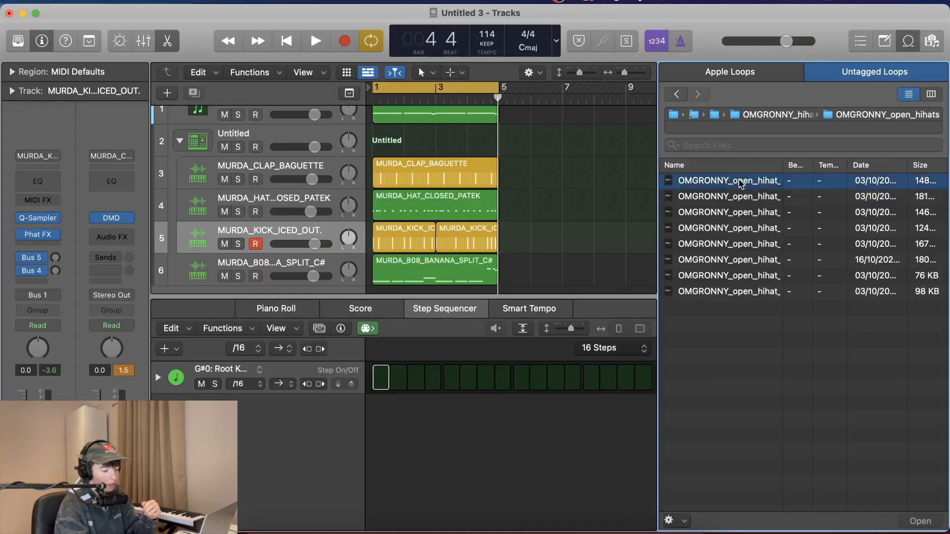
pyautogui.click(741, 196)
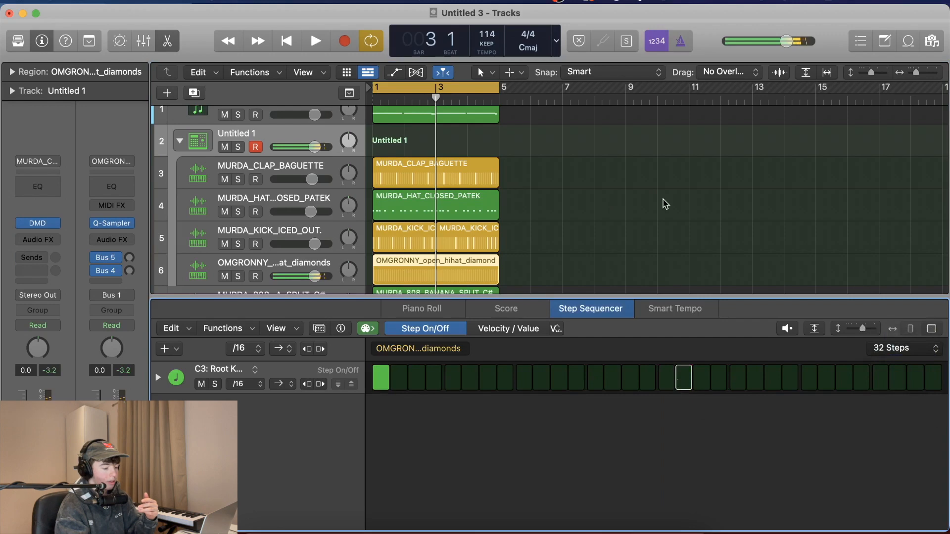
pyautogui.press('space')
pyautogui.click(660, 231)
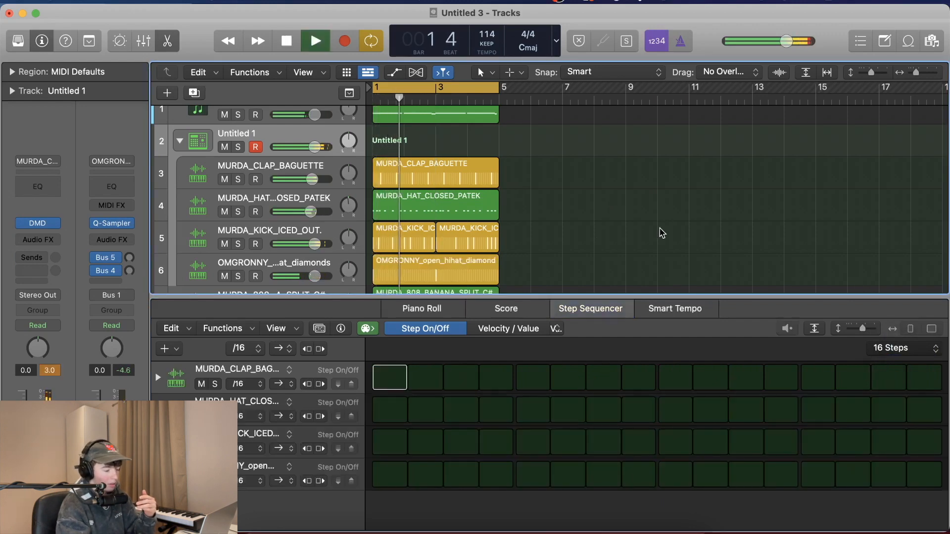
pyautogui.moveTo(297, 282); pyautogui.dragTo(329, 281)
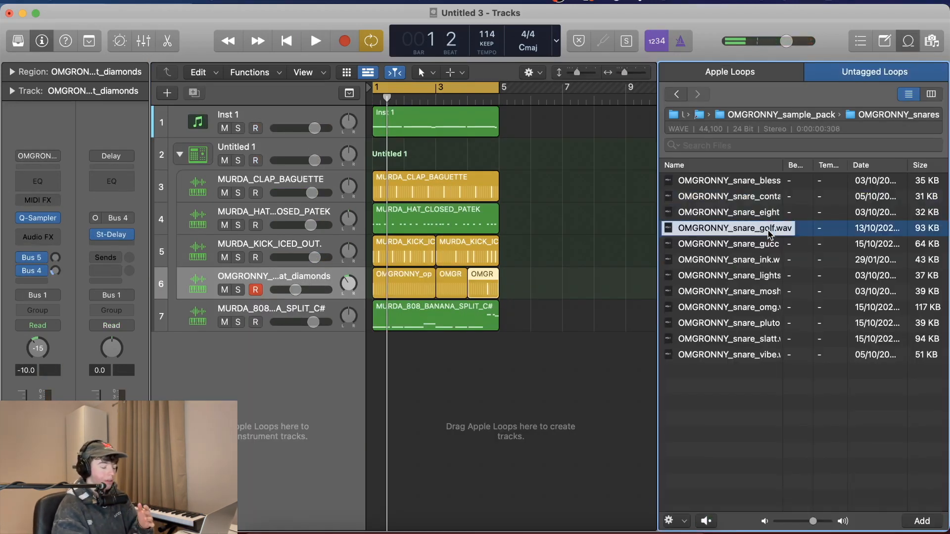
# - Add OMGRONNY_snare_golf.wav to the drum kit and give its second pattern region an extra hit on step 26
pyautogui.click(769, 229)
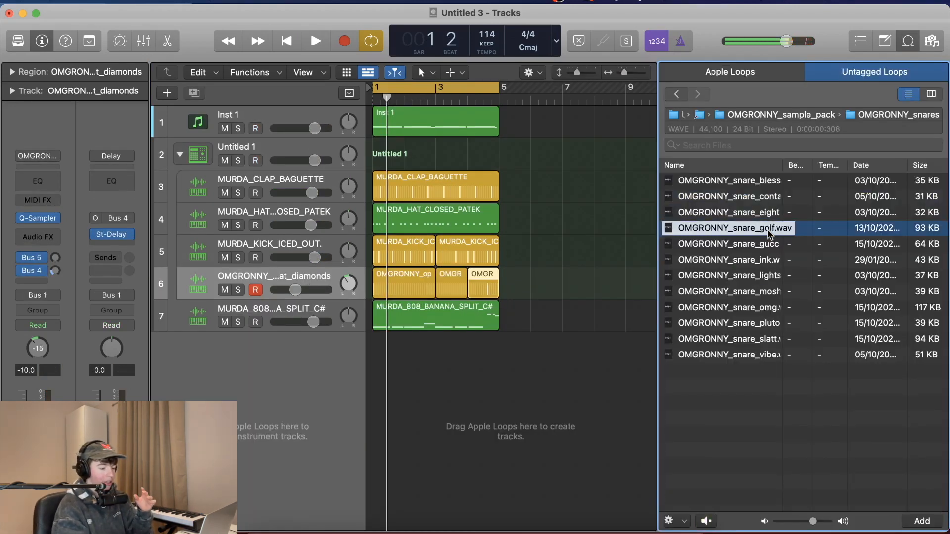
pyautogui.moveTo(769, 233); pyautogui.dragTo(263, 178)
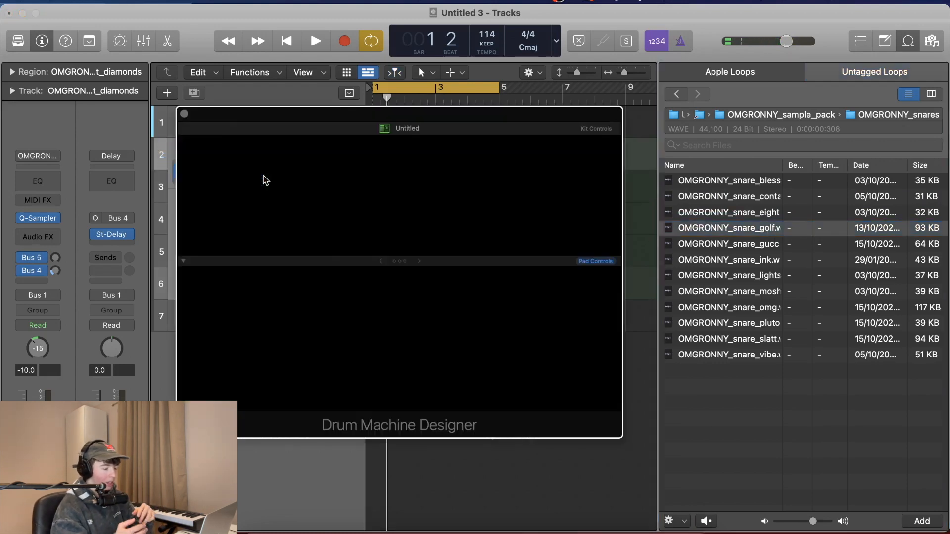
pyautogui.press('space')
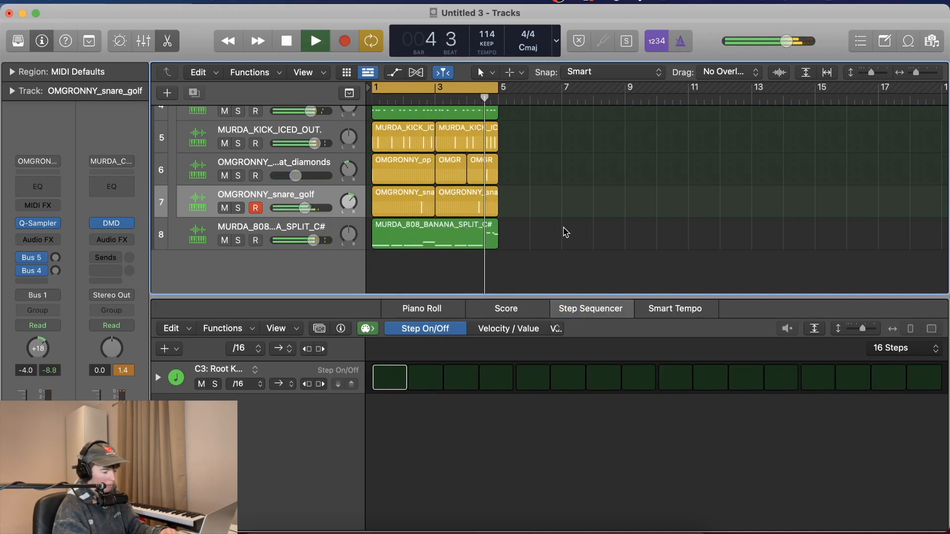
pyautogui.click(495, 207)
pyautogui.press('space')
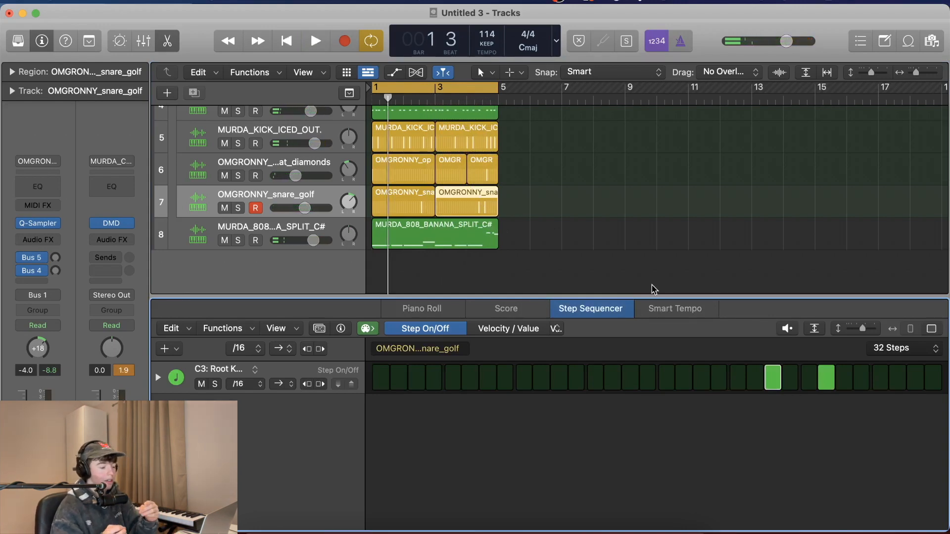
# - Shorten the clap and closed hi-hat regions at bar 5 to end about half a bar before bar 9
pyautogui.click(167, 49)
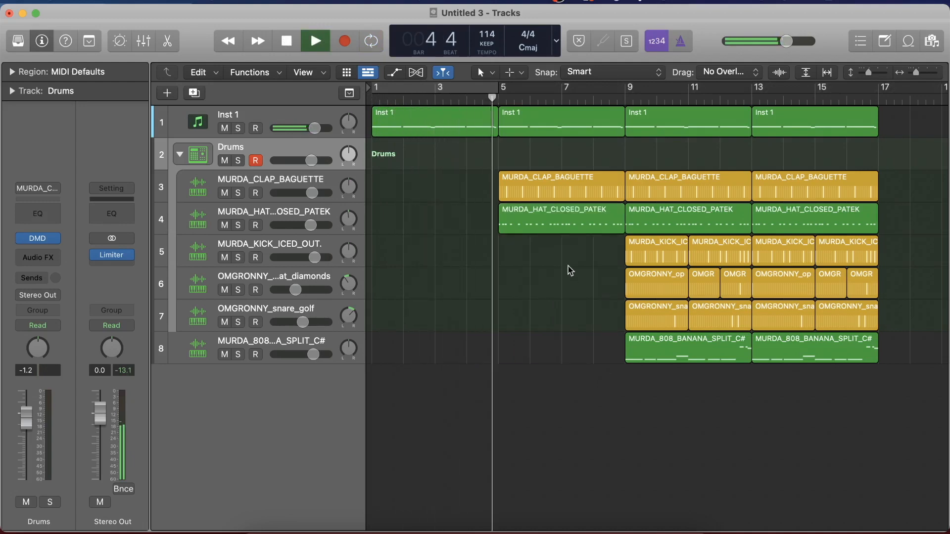
pyautogui.hscroll(5, 569, 270)
pyautogui.moveTo(510, 254); pyautogui.dragTo(492, 192)
pyautogui.moveTo(524, 194); pyautogui.dragTo(511, 194)
pyautogui.click(754, 450)
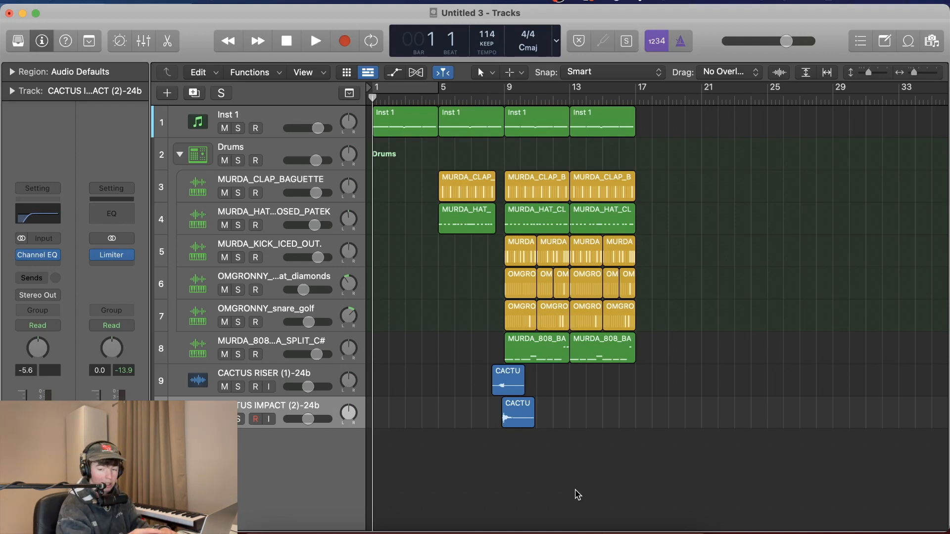
# - Play back the arrangement and set the cycle range to bars 9 to 17 to review the full drum section
pyautogui.press('space')
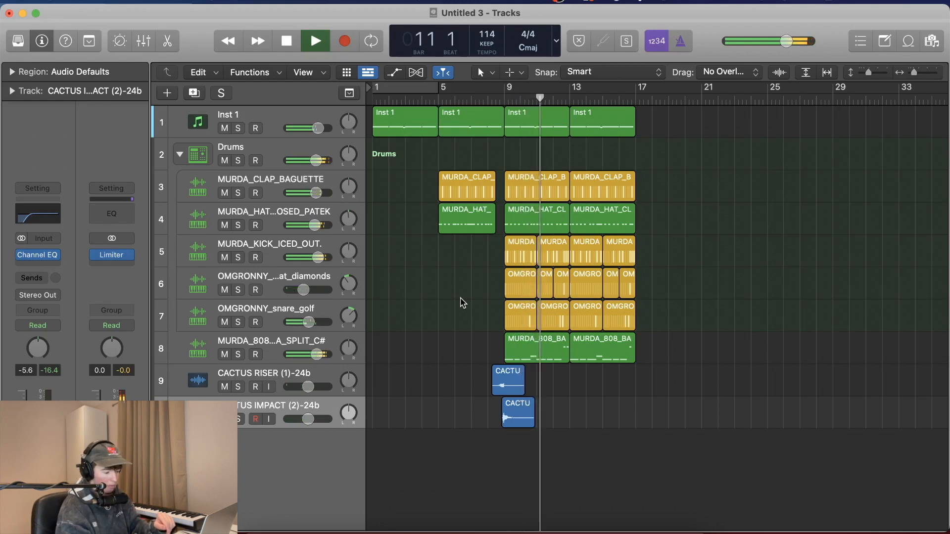
pyautogui.press('super+Right')
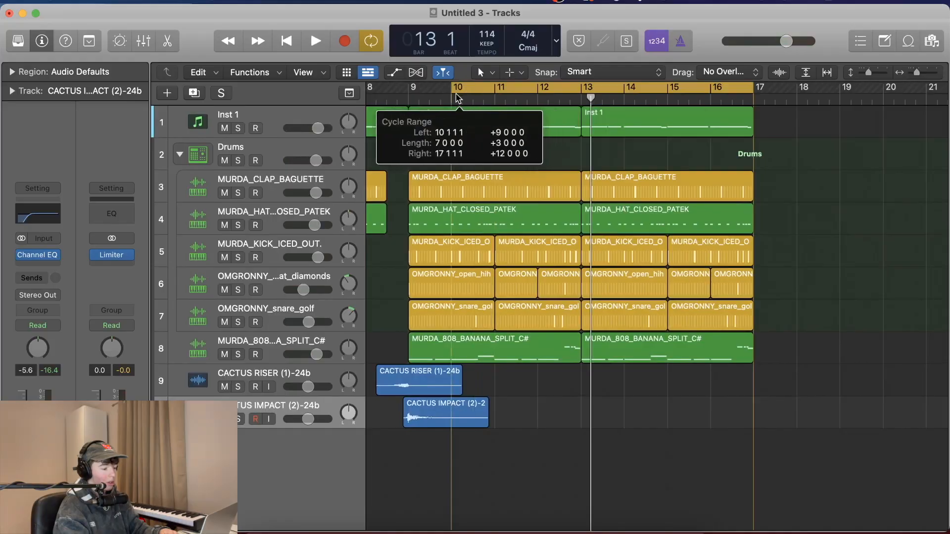
pyautogui.moveTo(456, 98); pyautogui.dragTo(413, 94)
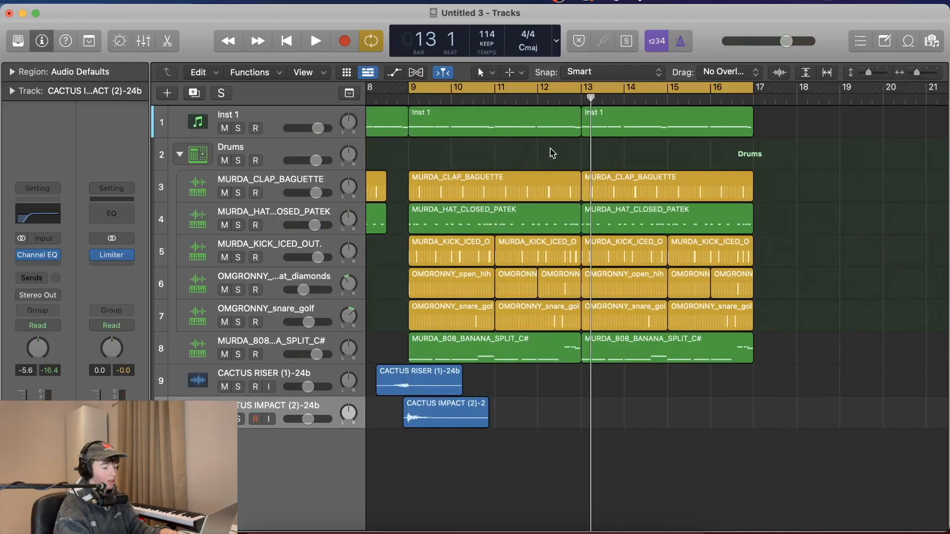
pyautogui.press('space')
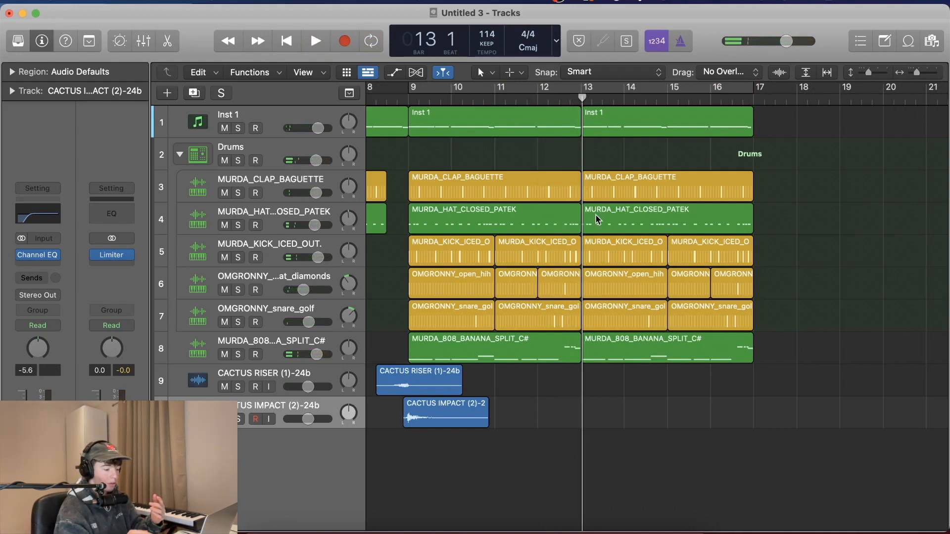
# - Shorten the clap, hi-hat, kick, open hi-hat and snare regions before bar 13 by half a bar, leaving the 808 full length
pyautogui.click(576, 193)
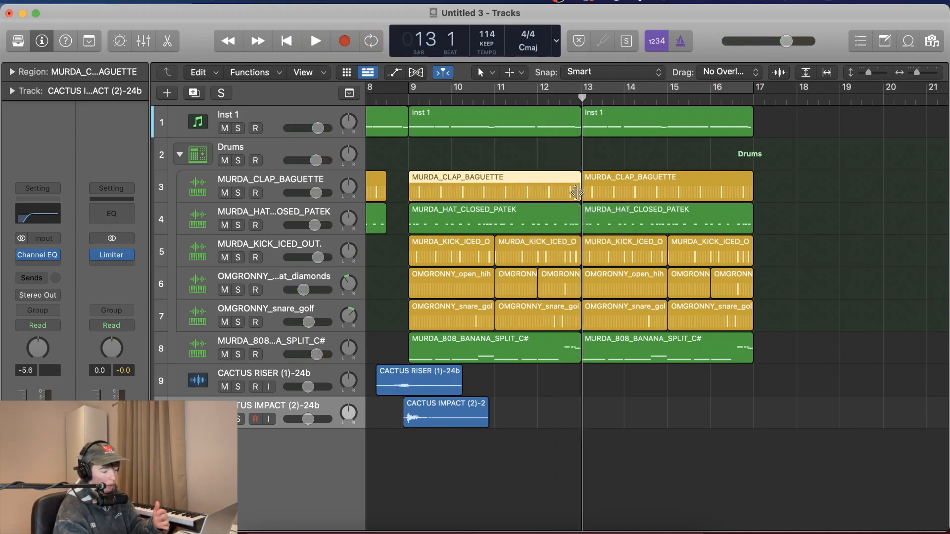
pyautogui.moveTo(571, 193); pyautogui.dragTo(559, 193)
pyautogui.moveTo(579, 222); pyautogui.dragTo(569, 347)
pyautogui.click(560, 290)
pyautogui.hotkey('alt', ']')
# - Play back from around bar 11 to check the drum dropout leading into bar 13
pyautogui.click(502, 103)
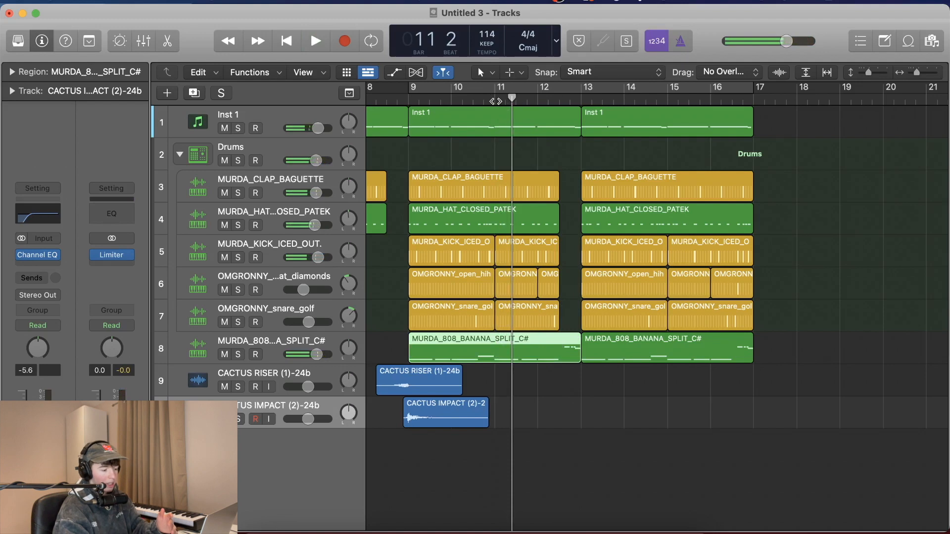
pyautogui.press('space')
pyautogui.click(567, 430)
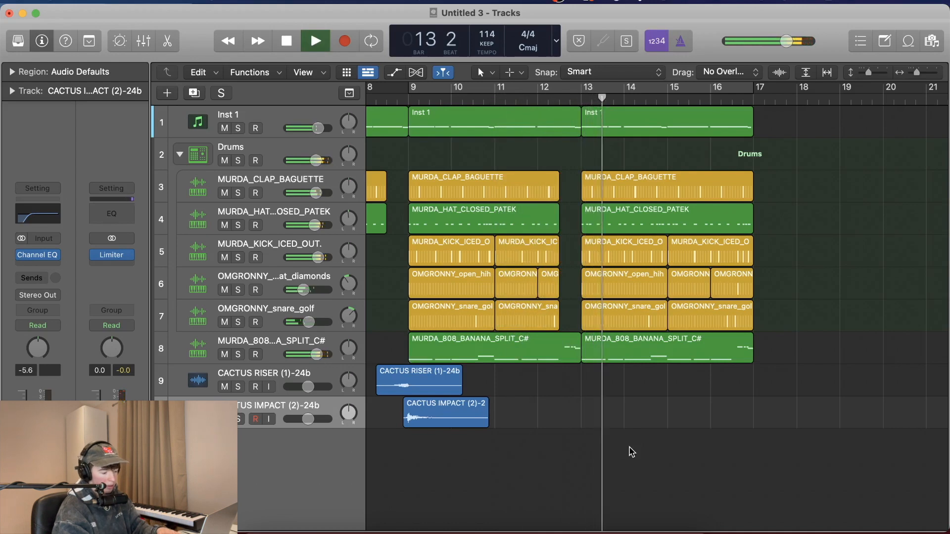
pyautogui.press('space')
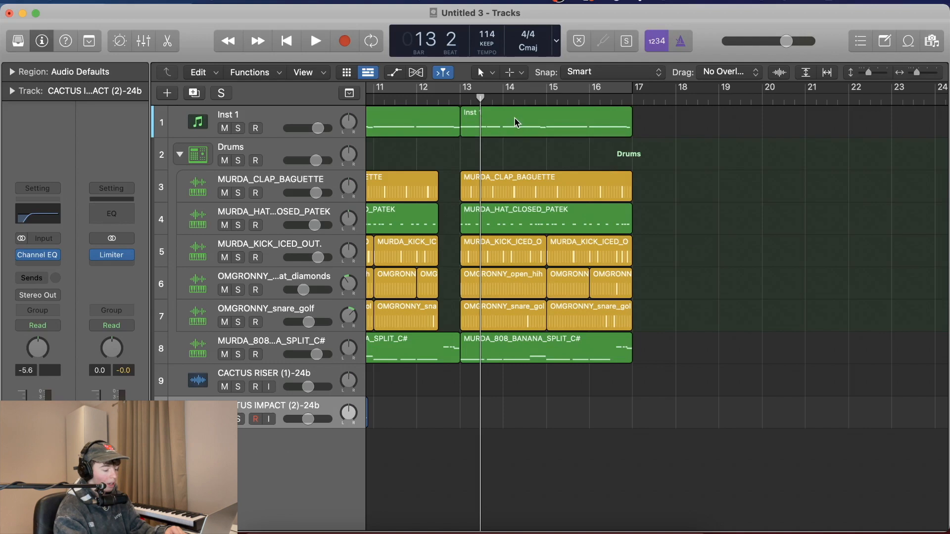
pyautogui.moveTo(515, 122); pyautogui.dragTo(684, 119)
pyautogui.click(680, 169)
pyautogui.click(668, 125)
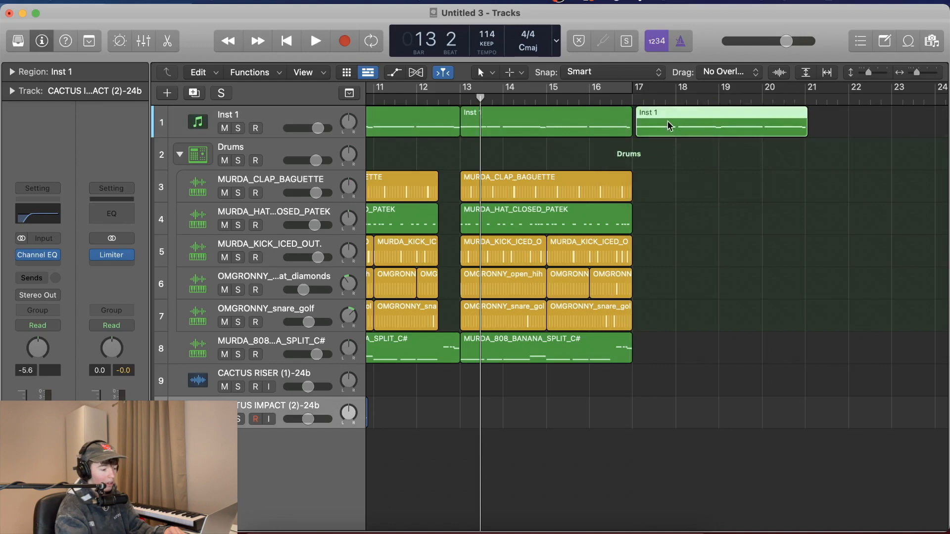
pyautogui.press('Delete')
# - Copy the Inst 1, clap, closed hi-hat and kick regions from bar 13 to bar 17
pyautogui.moveTo(586, 134); pyautogui.dragTo(758, 136)
pyautogui.hscroll(2, 660, 205)
pyautogui.hscroll(1, 659, 206)
pyautogui.moveTo(485, 185); pyautogui.dragTo(617, 198)
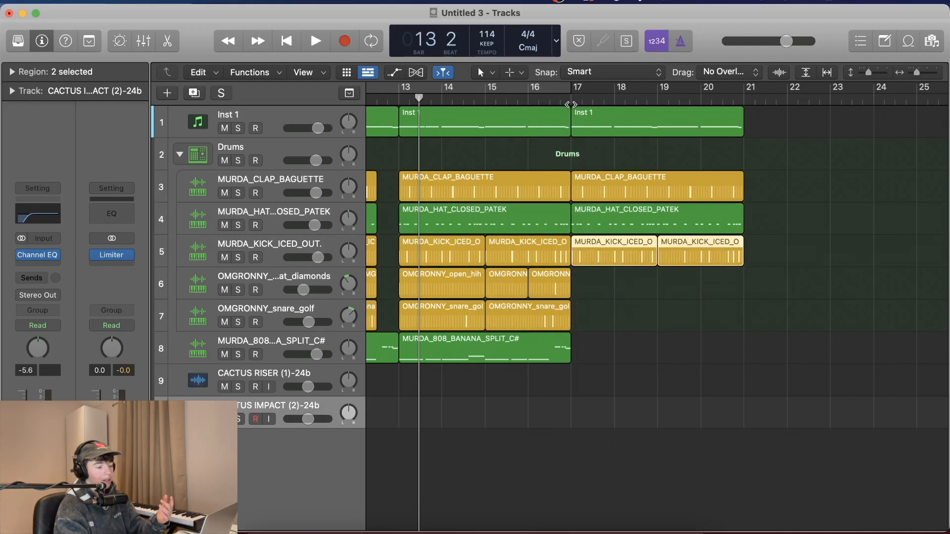
# - Trim the clap, closed hi-hat and first kick regions after bar 17 to start at bar 18, and play back the transition
pyautogui.click(571, 105)
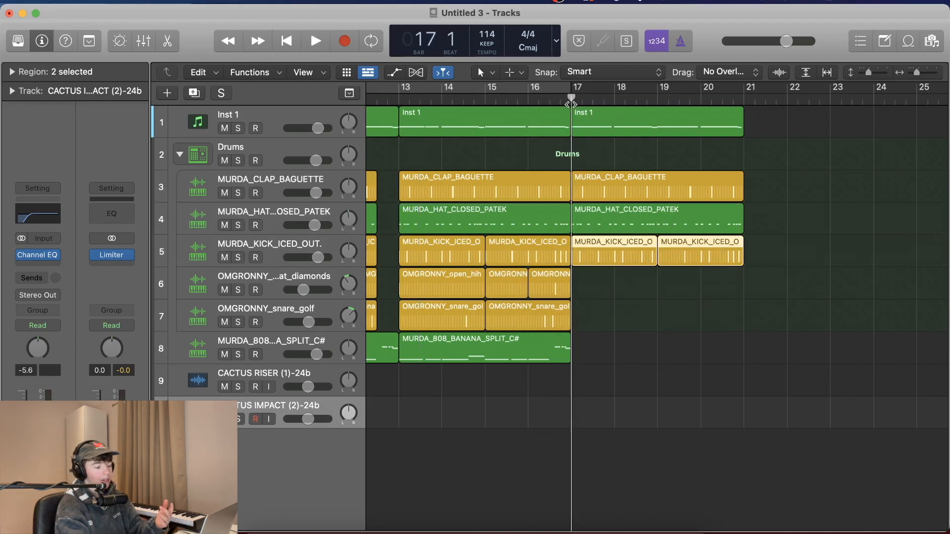
pyautogui.press('space')
pyautogui.click(697, 384)
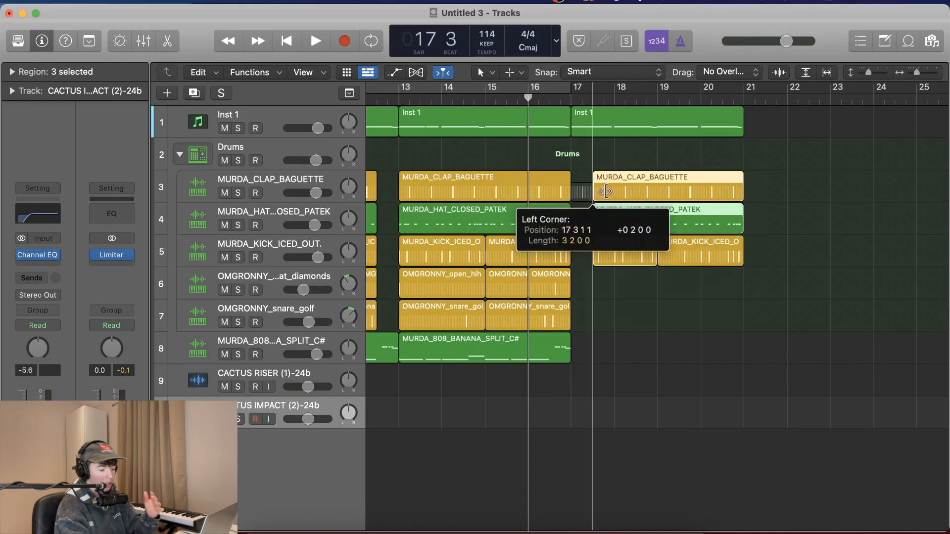
pyautogui.moveTo(593, 193); pyautogui.dragTo(617, 193)
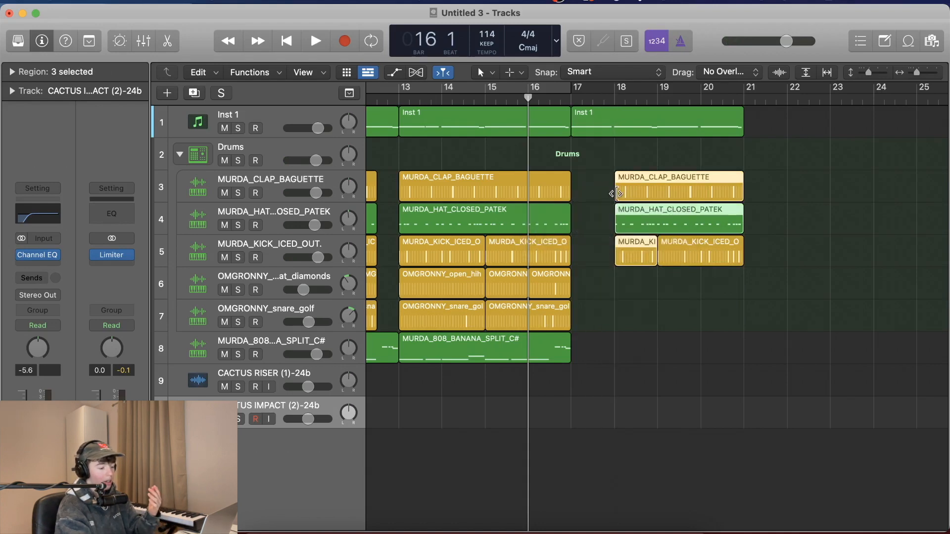
pyautogui.press('space')
pyautogui.click(629, 398)
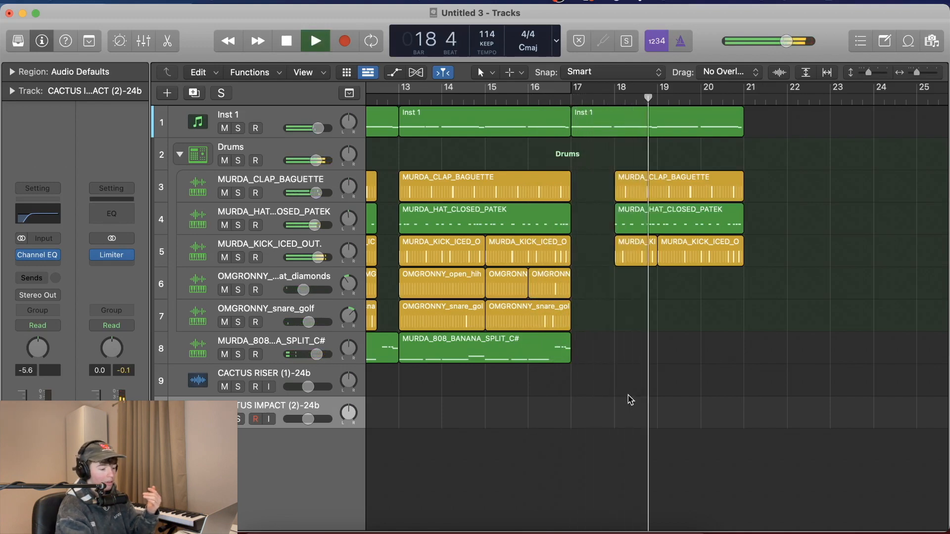
pyautogui.press('space')
# - Extend the starts of the clap, closed hi-hat and first kick regions at bar 18 back to about bar 17.6
pyautogui.press('super+Right')
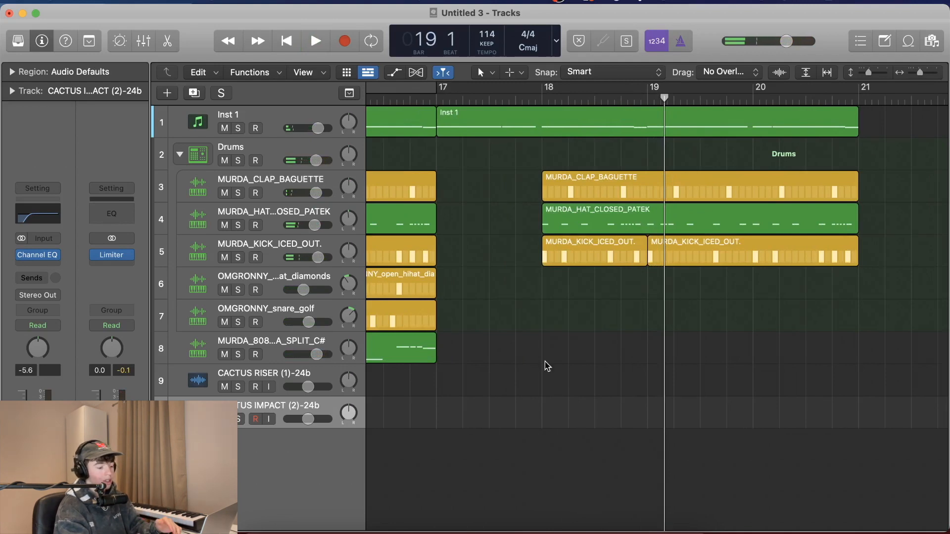
pyautogui.moveTo(682, 317); pyautogui.dragTo(613, 146)
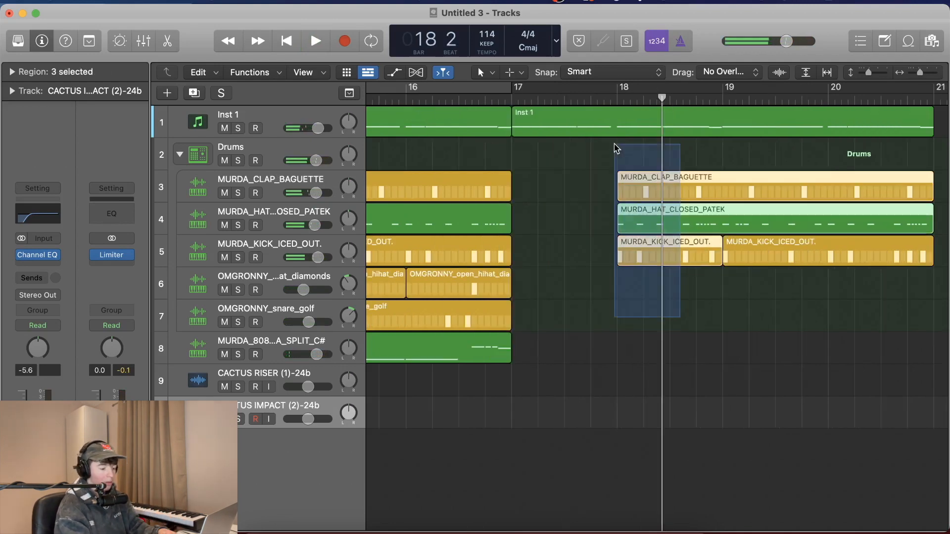
pyautogui.moveTo(620, 197); pyautogui.dragTo(578, 196)
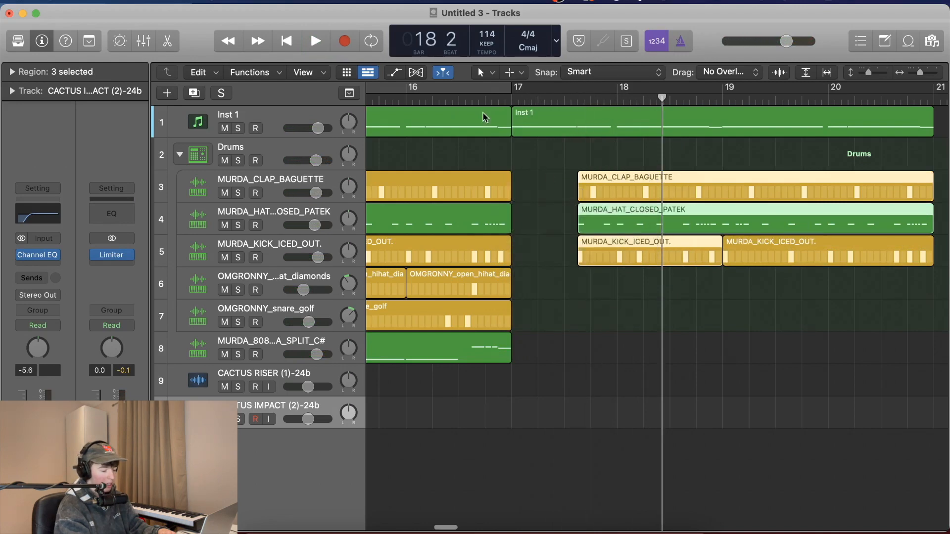
# - Play back from bar 16 into bar 18 to check the drum re-entry after the break
pyautogui.hscroll(-3, 482, 112)
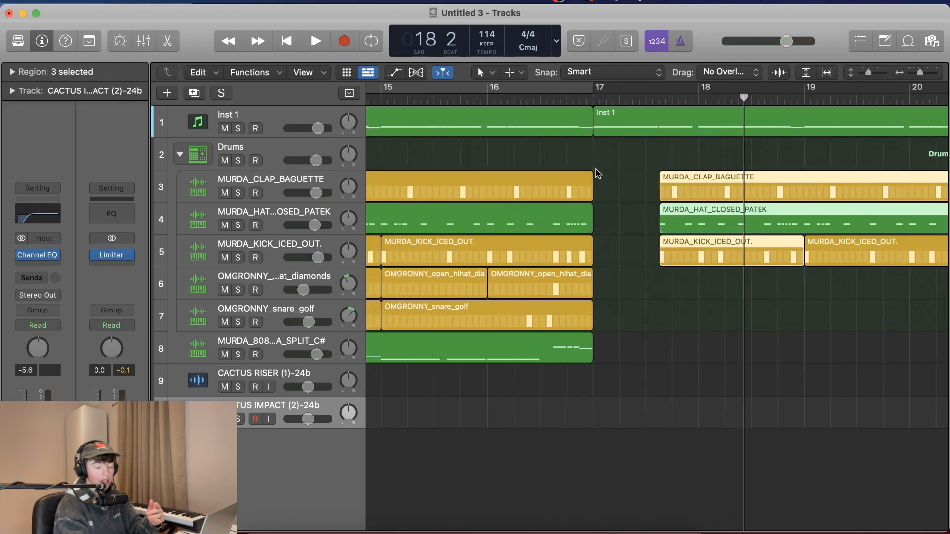
pyautogui.click(487, 96)
pyautogui.press('space')
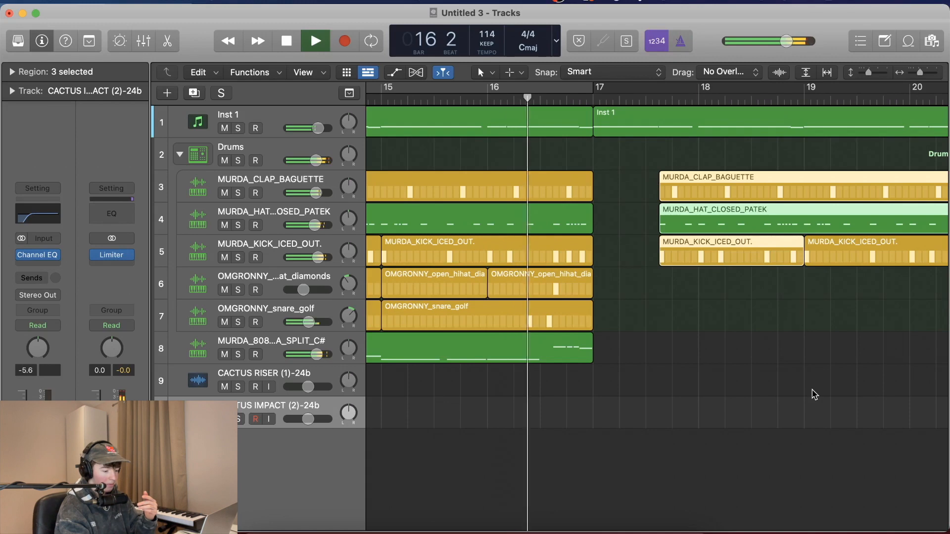
pyautogui.click(806, 403)
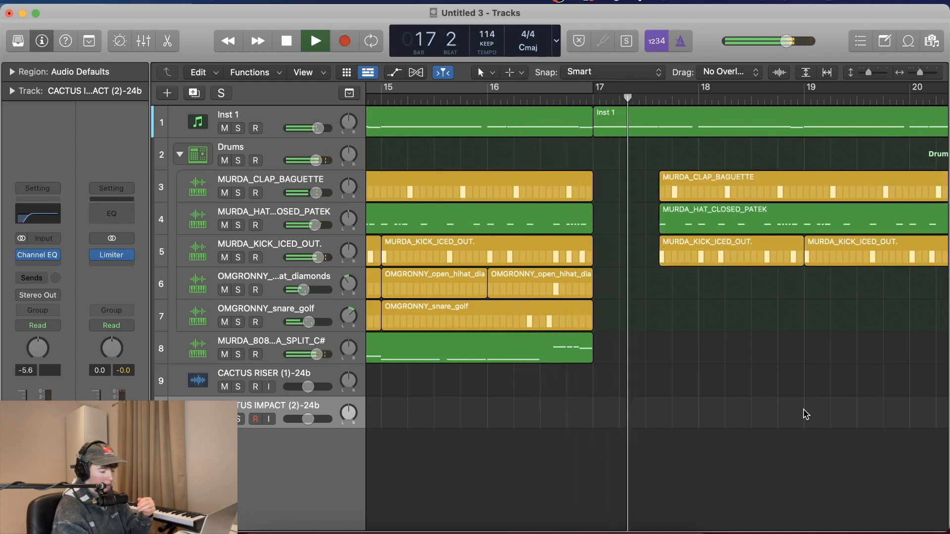
pyautogui.hscroll(3, 806, 414)
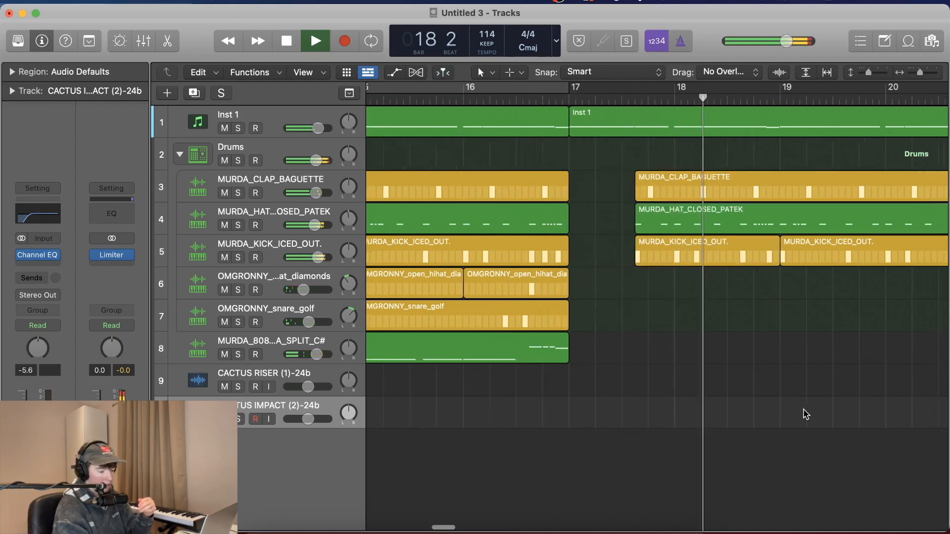
pyautogui.press('space')
# - Copy all melody, drum and 808 regions of bars 25 to 33 to bar 33
pyautogui.hscroll(3, 801, 411)
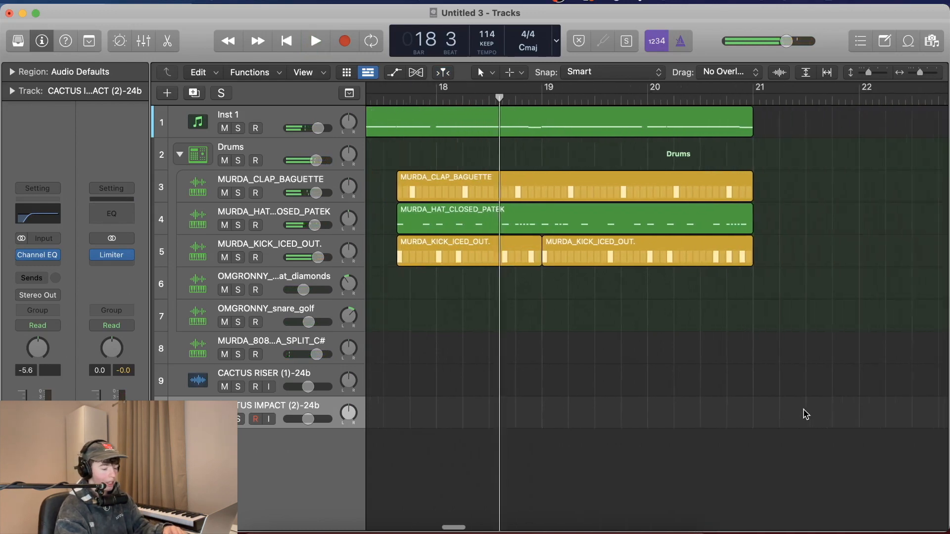
pyautogui.scroll(-5, 689, 354)
pyautogui.moveTo(770, 134); pyautogui.dragTo(529, 363)
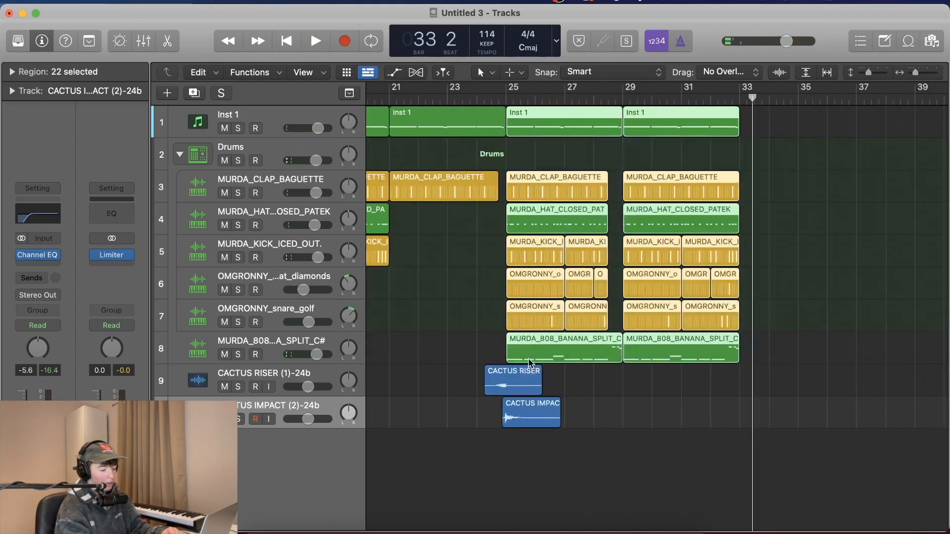
pyautogui.moveTo(525, 133); pyautogui.dragTo(754, 126)
pyautogui.hscroll(3, 699, 403)
pyautogui.click(766, 406)
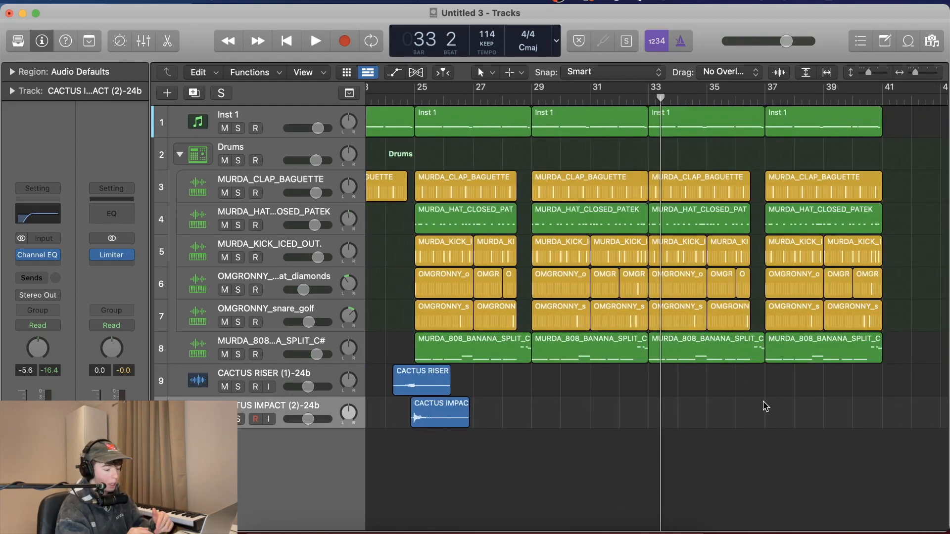
# - Split the clap region of bar 33 at bar 34, trim its second part to start at bar 34.5, and play it back
pyautogui.press('space')
pyautogui.hscroll(1, 685, 233)
pyautogui.hscroll(1, 685, 233)
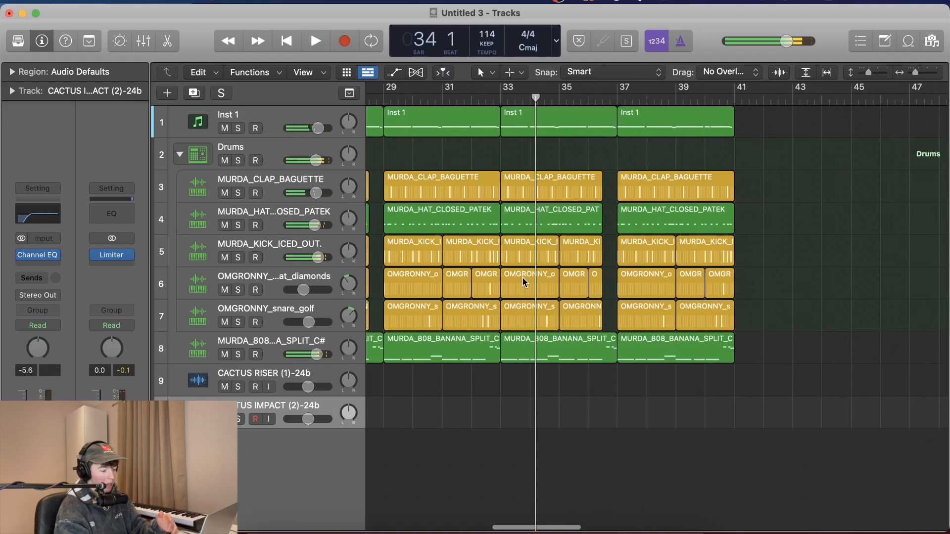
pyautogui.click(532, 192)
pyautogui.moveTo(534, 98); pyautogui.dragTo(529, 97)
pyautogui.press('super+t')
pyautogui.moveTo(531, 194); pyautogui.dragTo(546, 196)
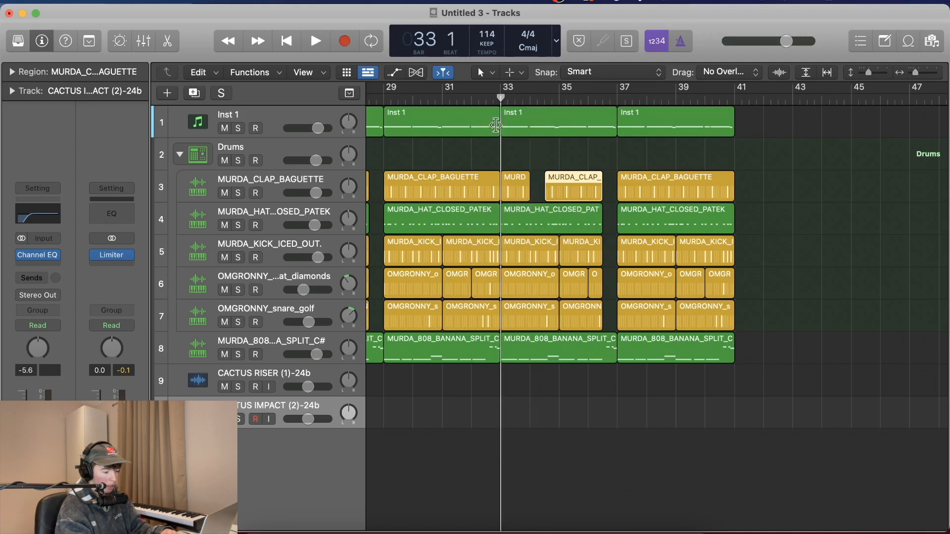
pyautogui.press('space')
pyautogui.click(605, 475)
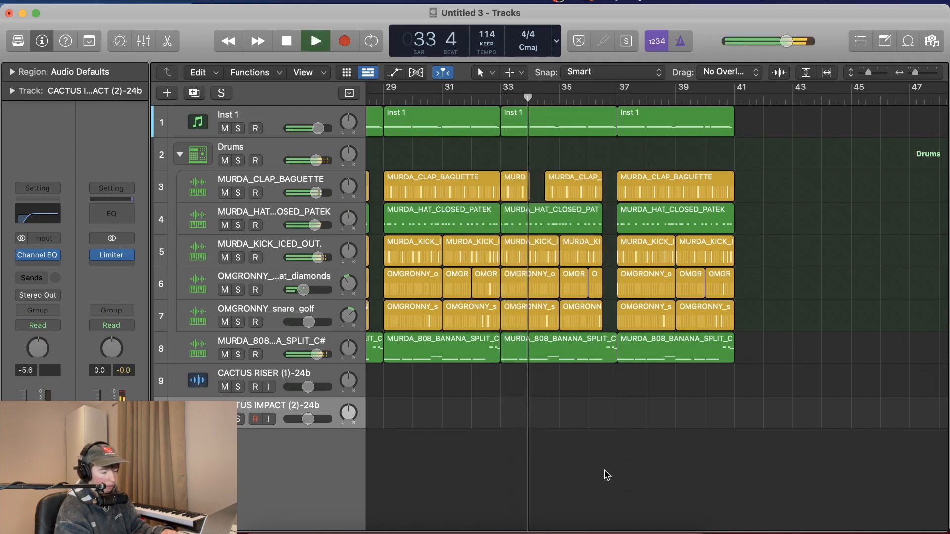